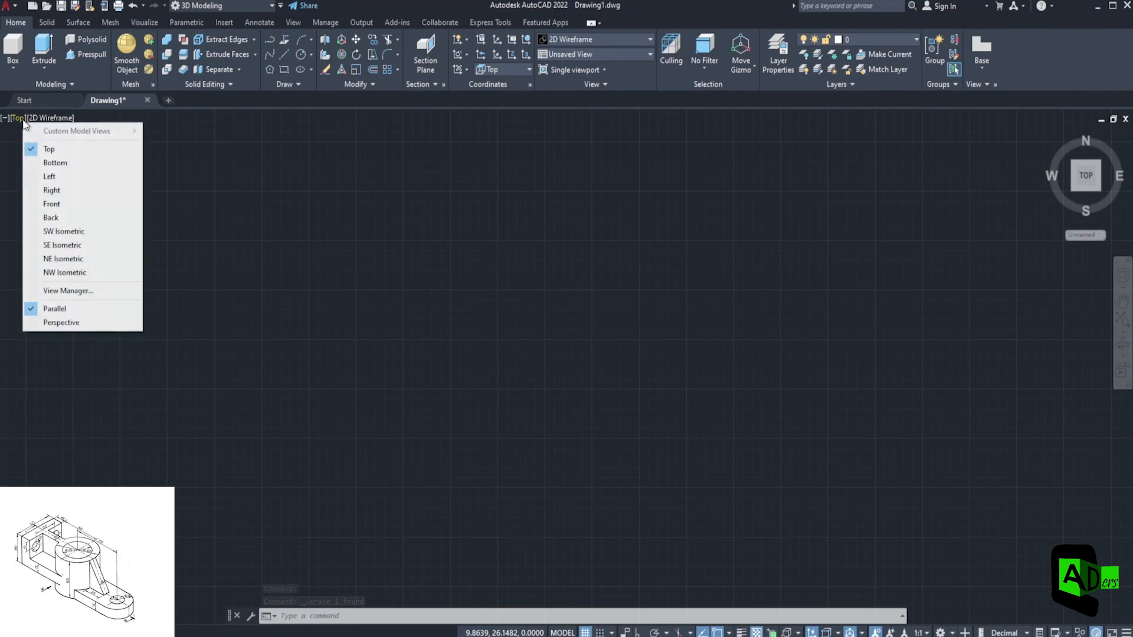
# Step: Switch to the SW Isometric view and draw a rectangle 60 units along X by 15 units along Y
pyautogui.click(58, 232)
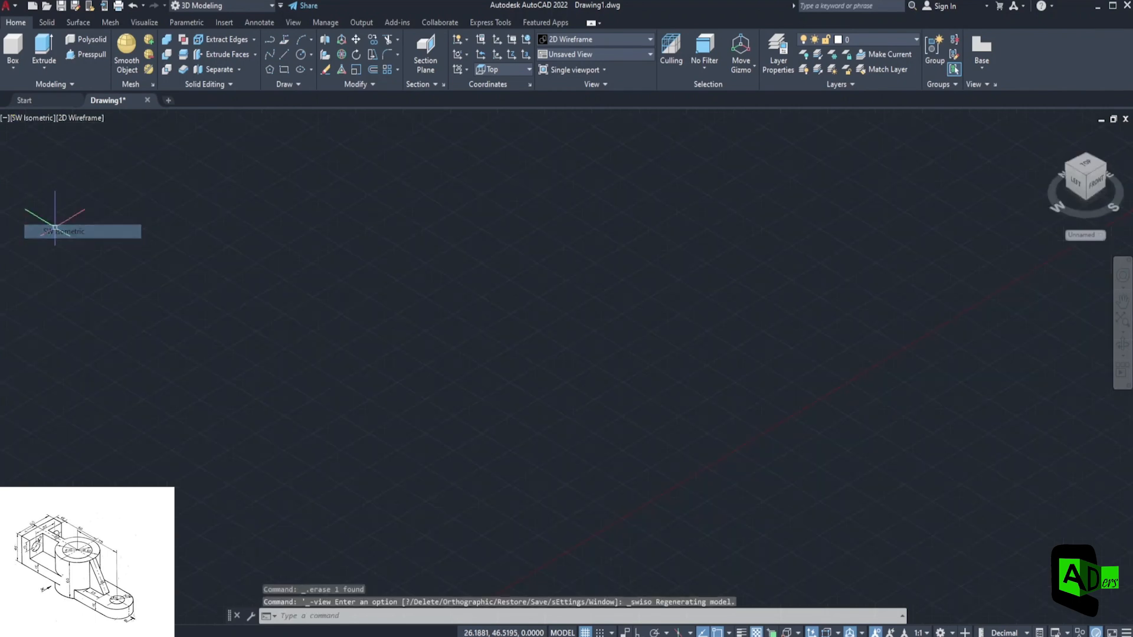
pyautogui.click(282, 70)
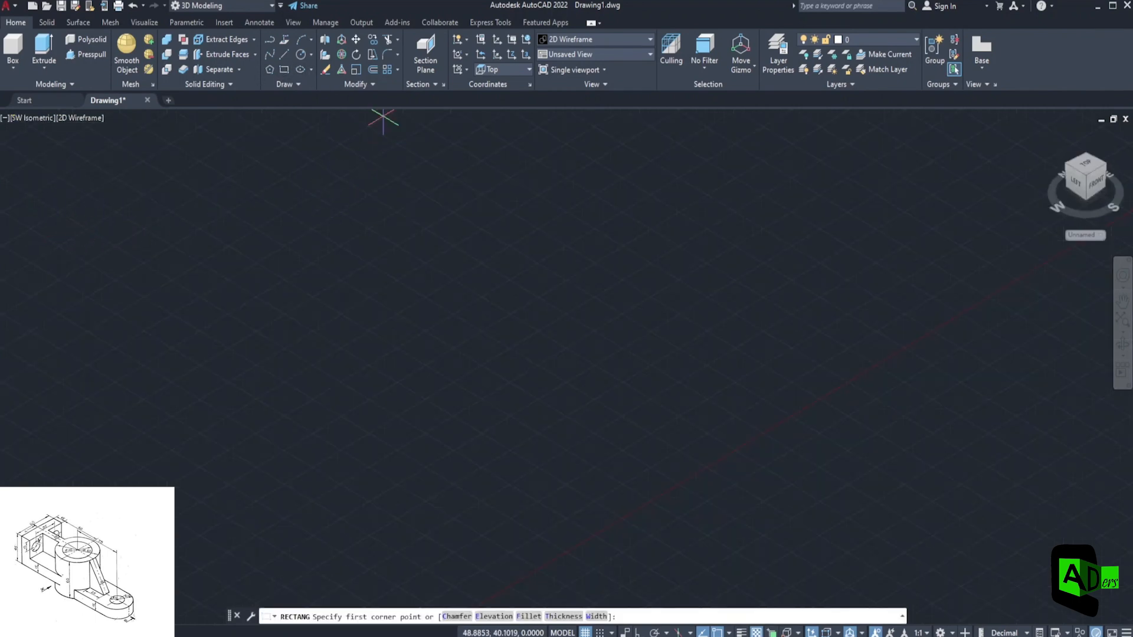
pyautogui.click(444, 462)
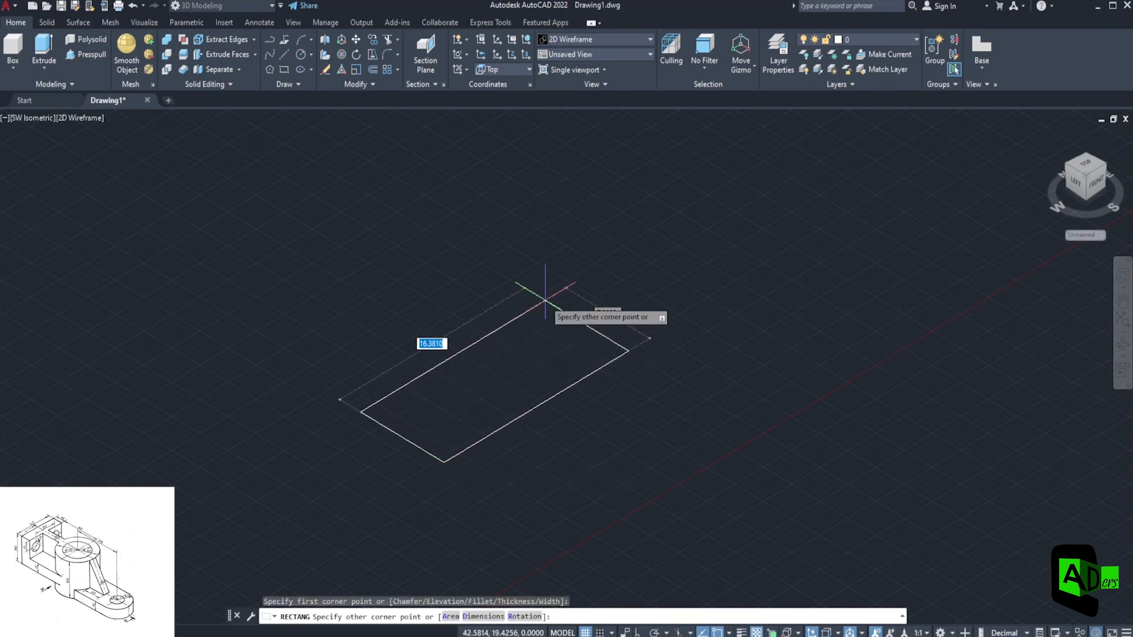
pyautogui.write('60')
pyautogui.press('Tab')
pyautogui.write('1')
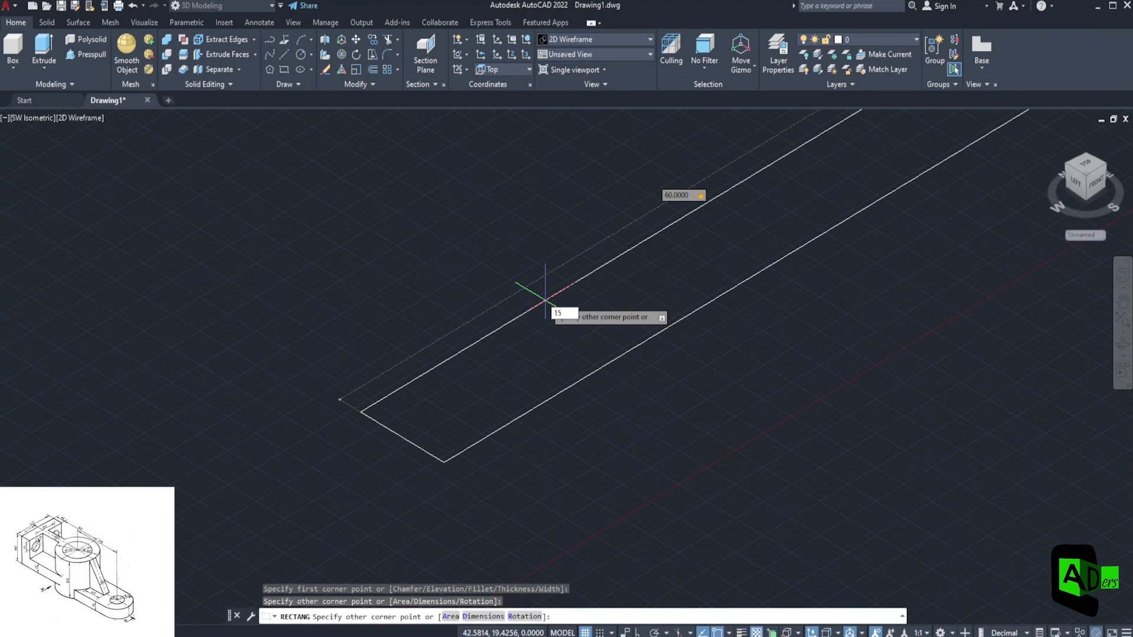
pyautogui.press('Return')
# Step: Draw a 60 by 60 square adjoining the long front edge of the 60 by 15 rectangle, starting at their shared corner
pyautogui.click(284, 69)
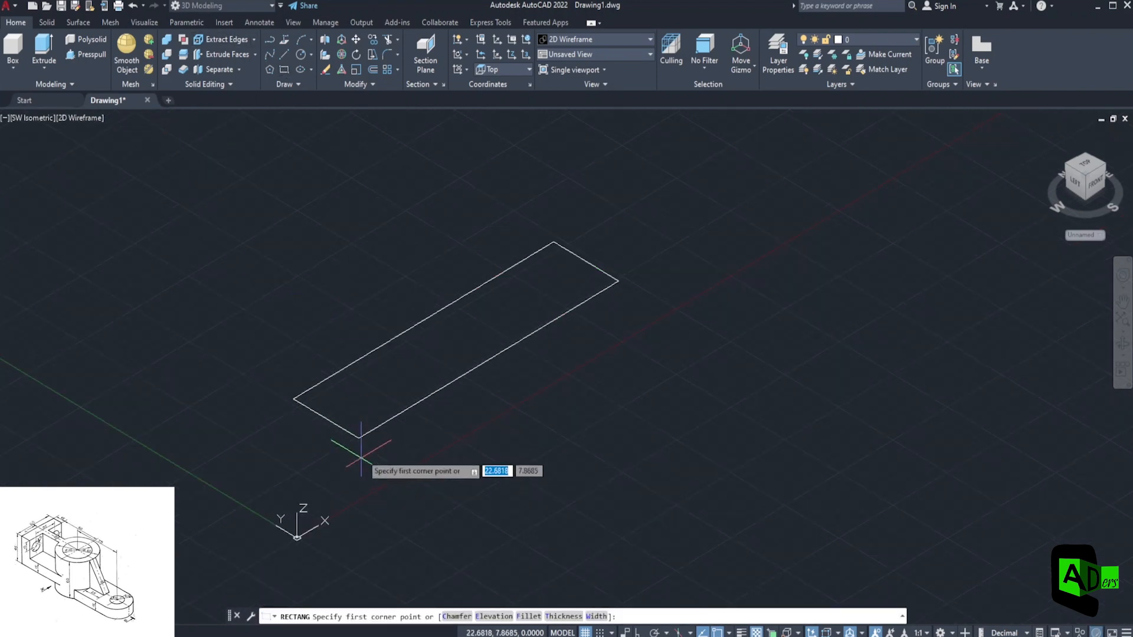
pyautogui.click(358, 438)
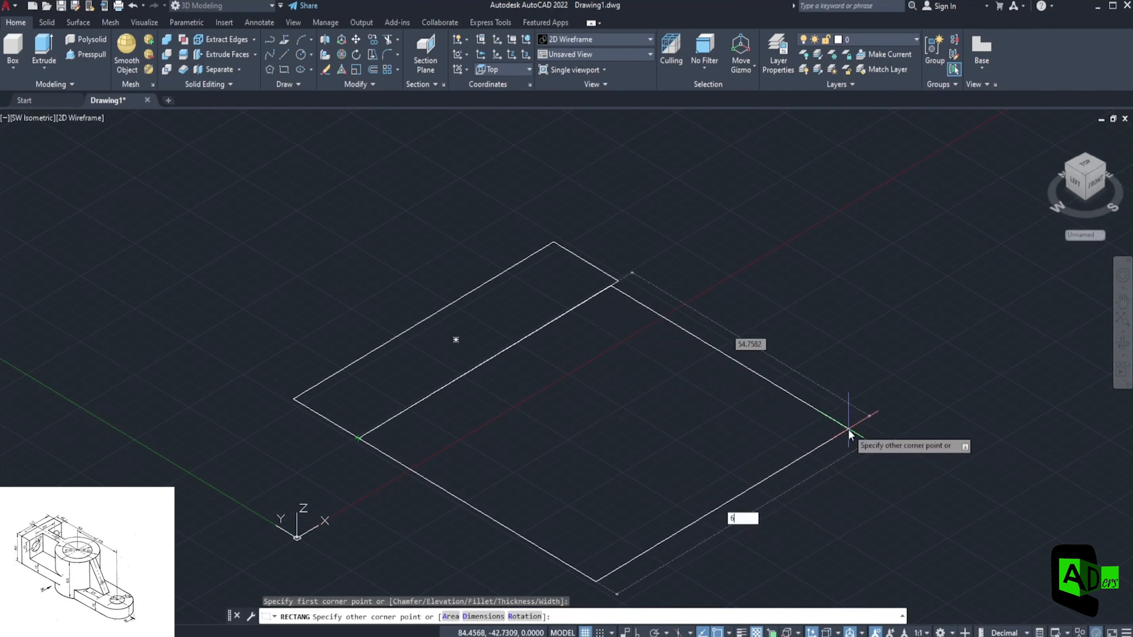
pyautogui.press('Tab')
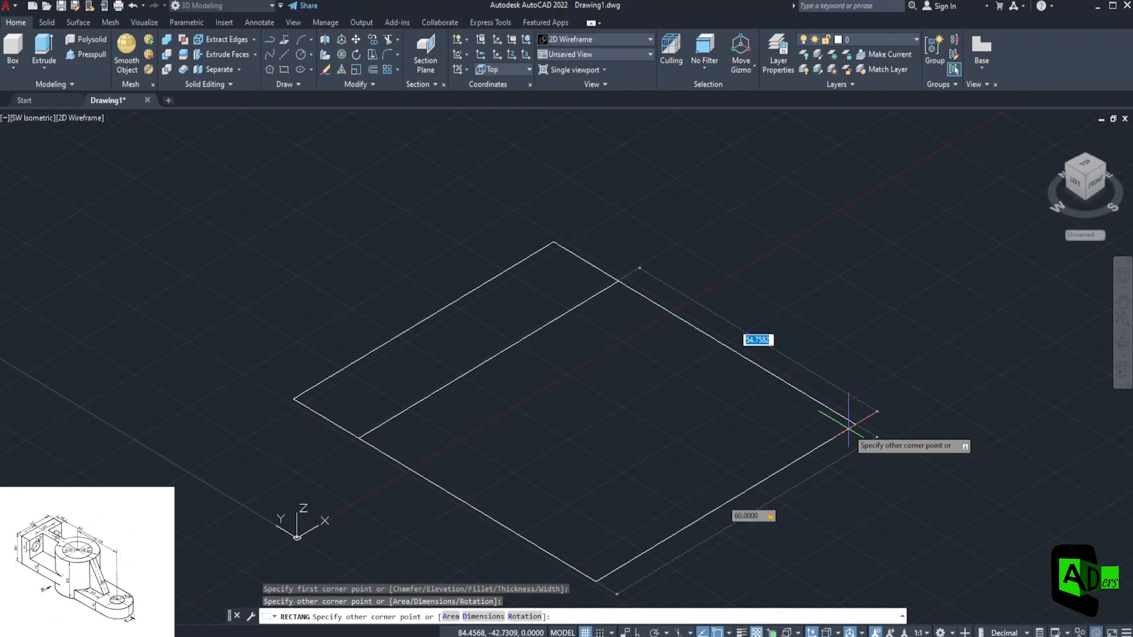
pyautogui.press('Return')
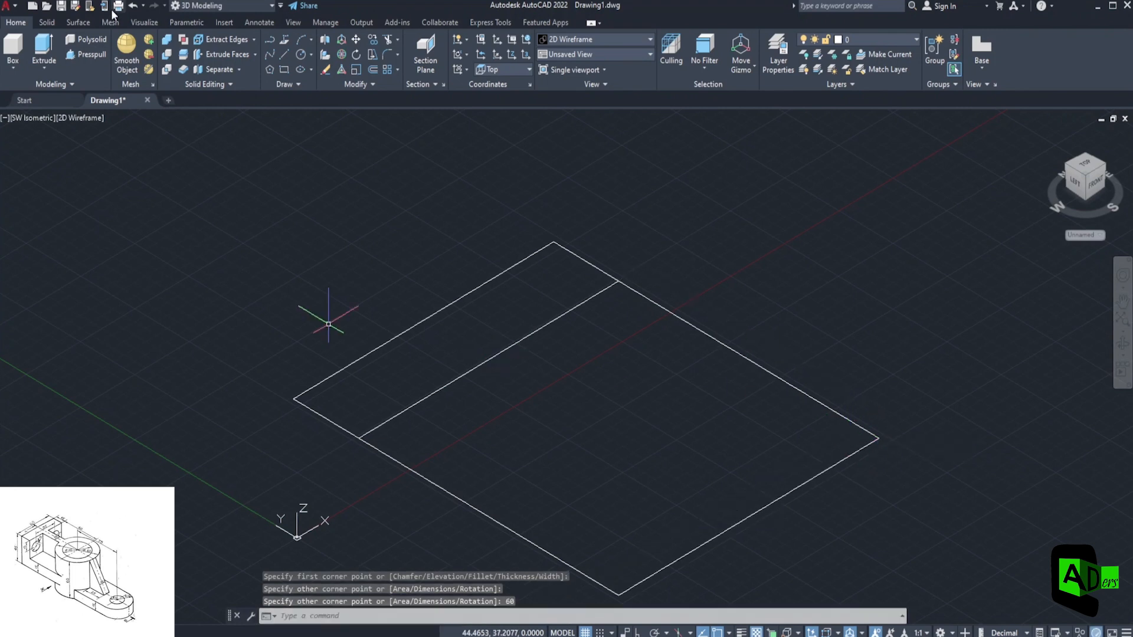
# Step: Draw a circle of radius 30 centred on the midpoint of the square's free outer edge, reaching to its corner
pyautogui.click(298, 54)
pyautogui.scroll(-2, 738, 546)
pyautogui.moveTo(748, 576); pyautogui.dragTo(577, 397, button='middle')
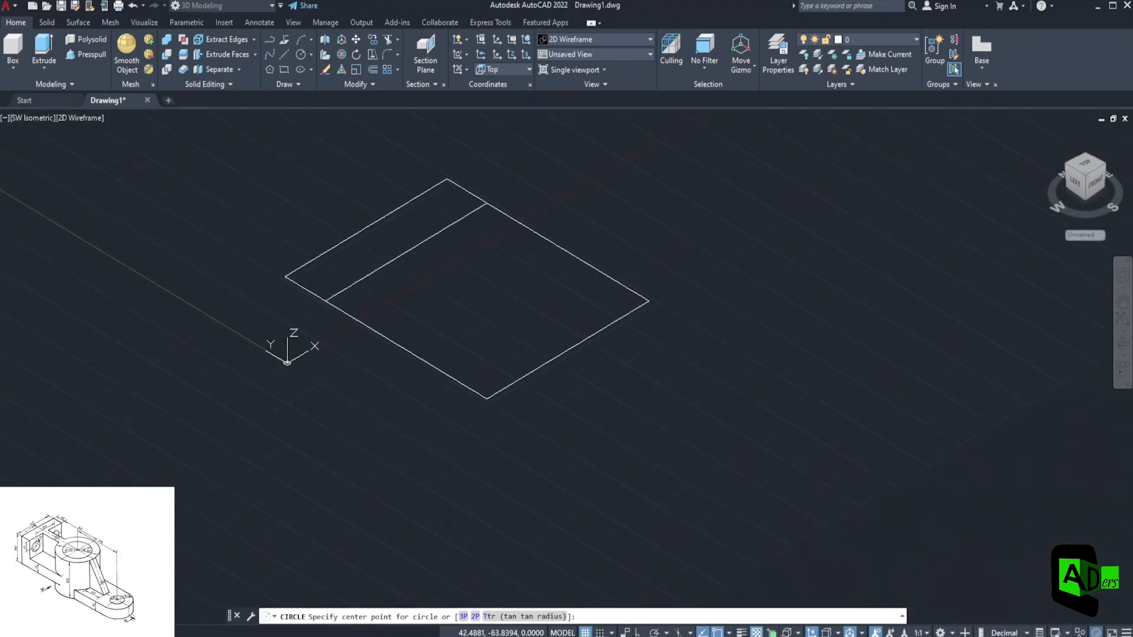
pyautogui.click(569, 347)
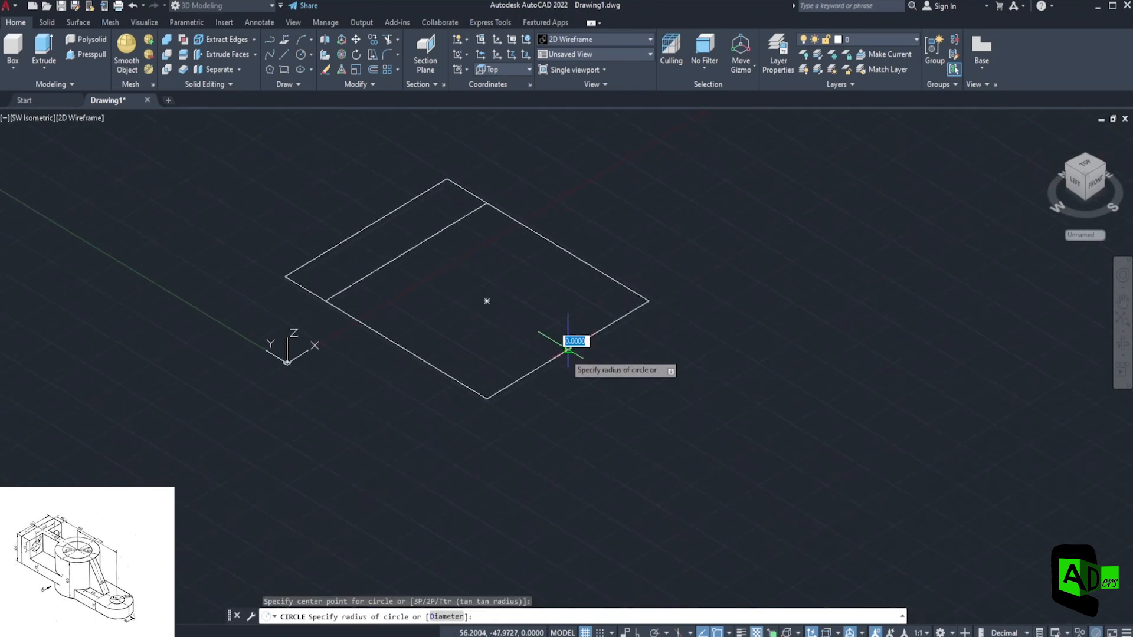
pyautogui.click(487, 398)
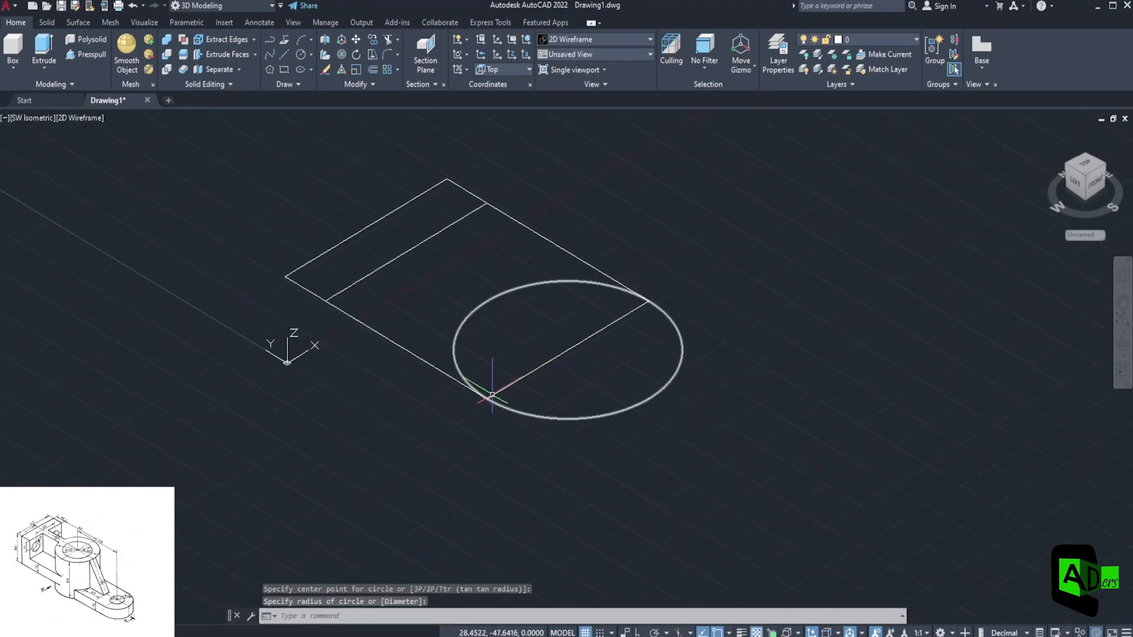
# Step: Add a concentric circle of radius 20 inside the 30-radius circle
pyautogui.click(301, 55)
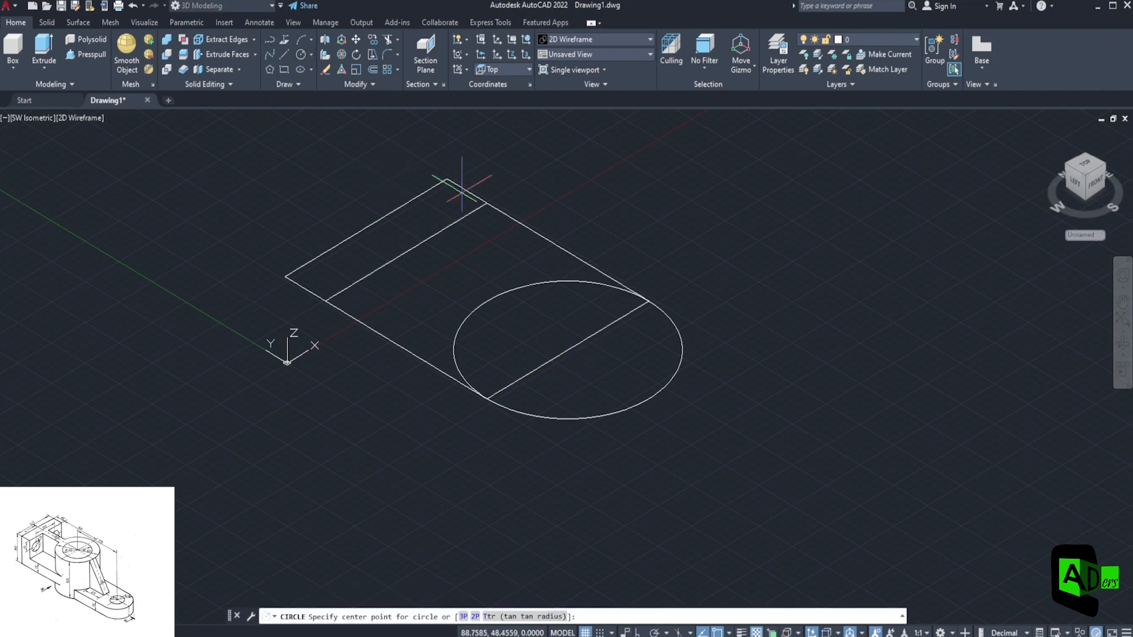
pyautogui.click(567, 349)
pyautogui.write('20')
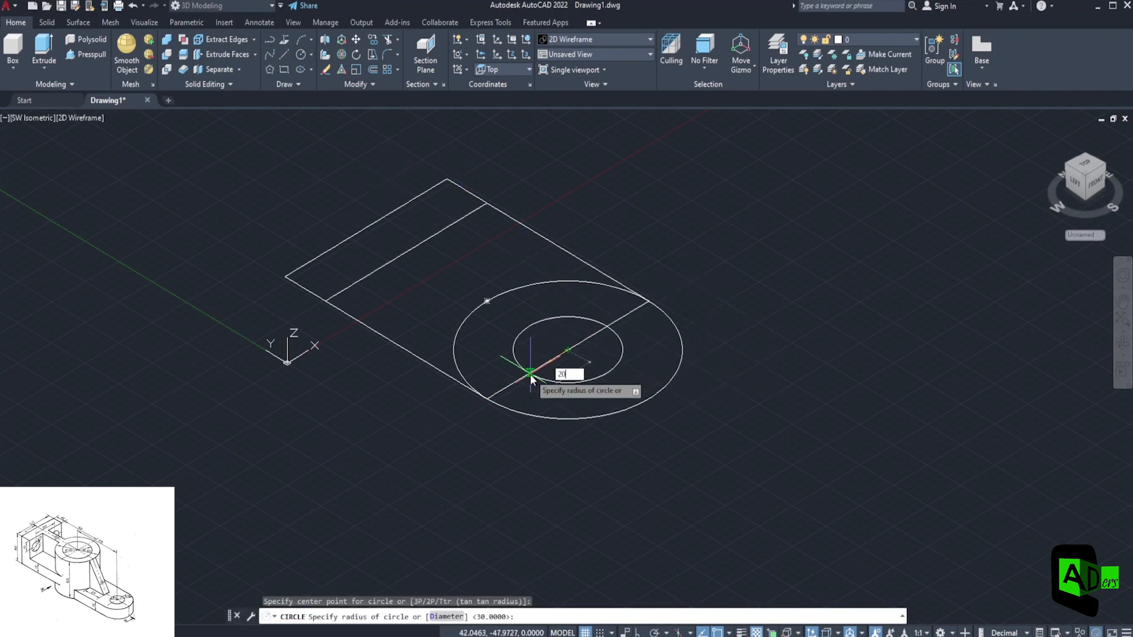
pyautogui.press('Return')
pyautogui.press('Escape')
# Step: Trim away the square's edge where it crosses the two concentric circles
pyautogui.click(388, 43)
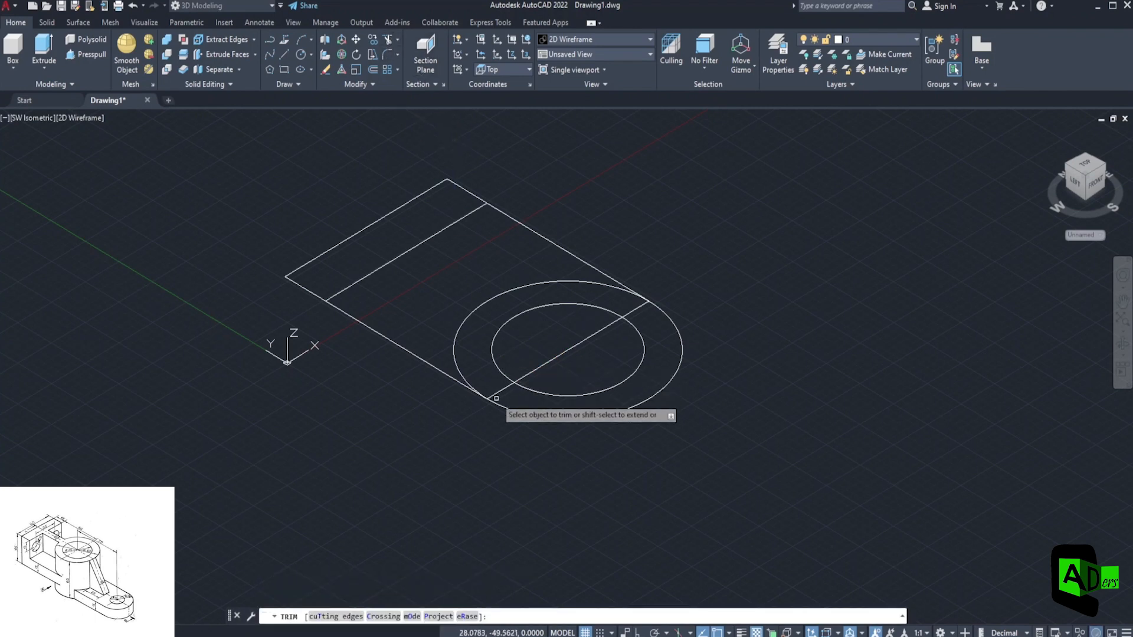
pyautogui.click(517, 381)
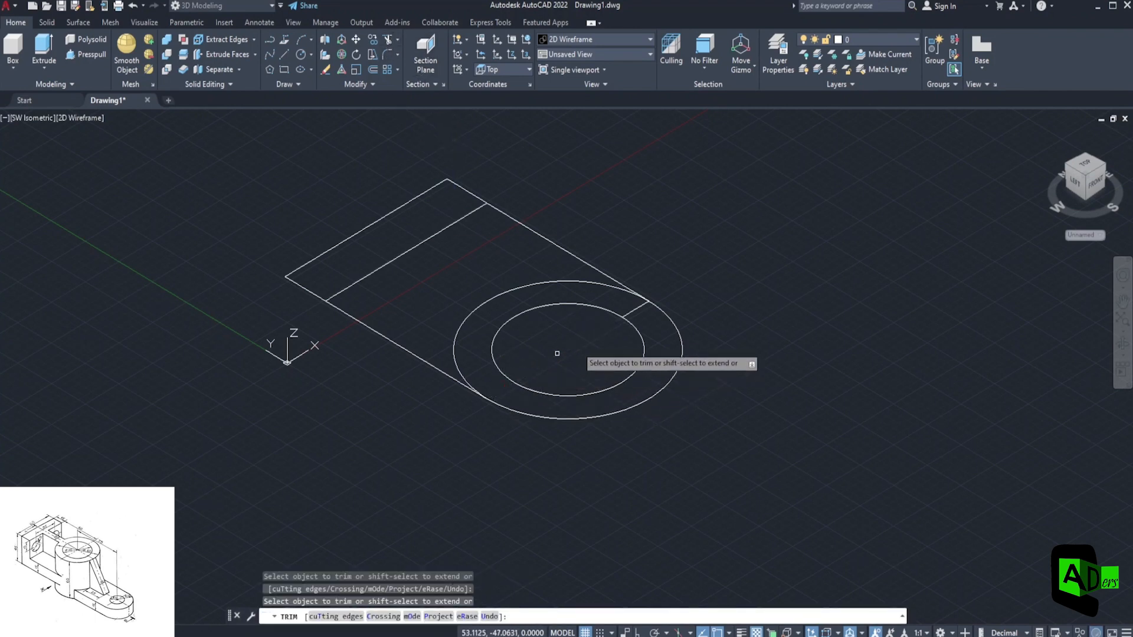
pyautogui.click(640, 305)
pyautogui.press('Escape')
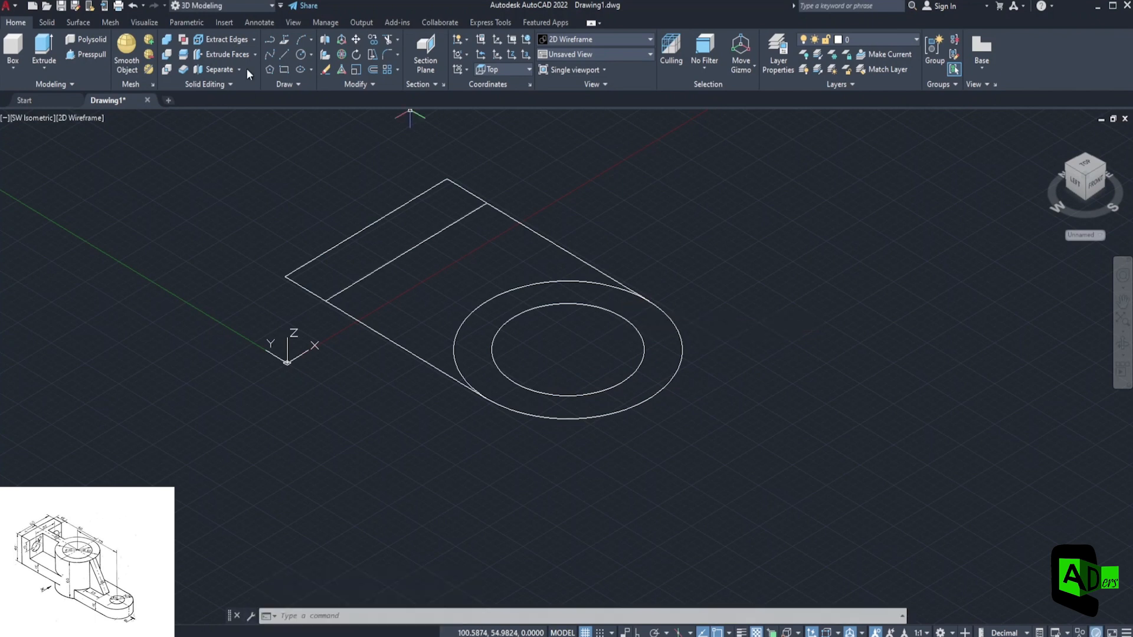
# Step: Draw an arm outline with Ortho on from the circles' centre: 25 along X, 75 outward, 50 across, and 75 back
pyautogui.click(284, 53)
pyautogui.click(568, 349)
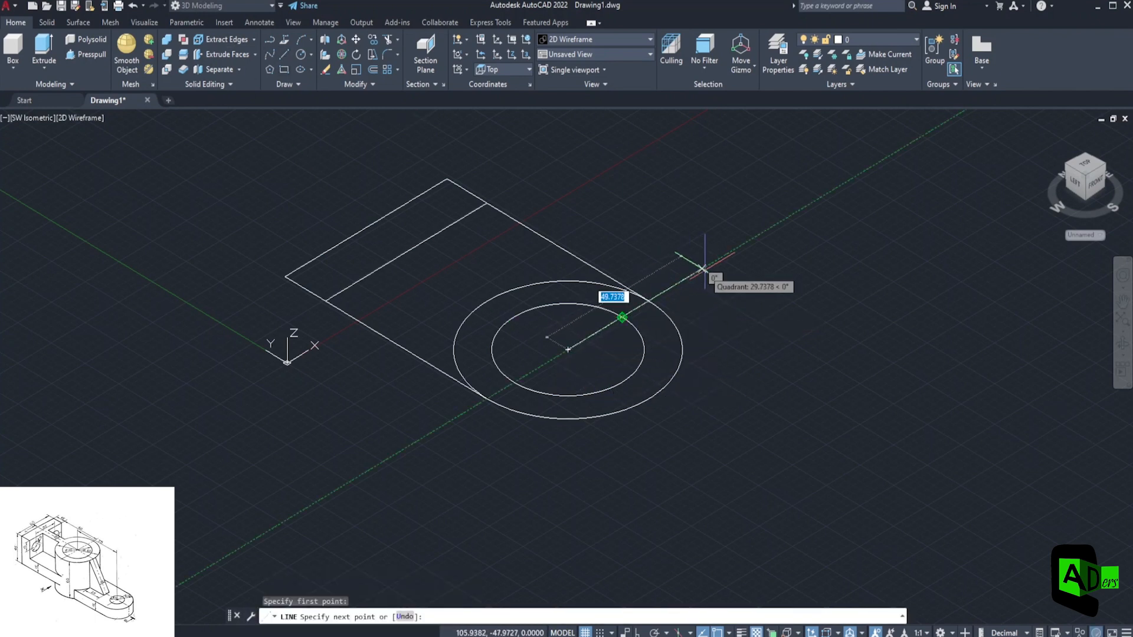
pyautogui.write('25')
pyautogui.press('Return')
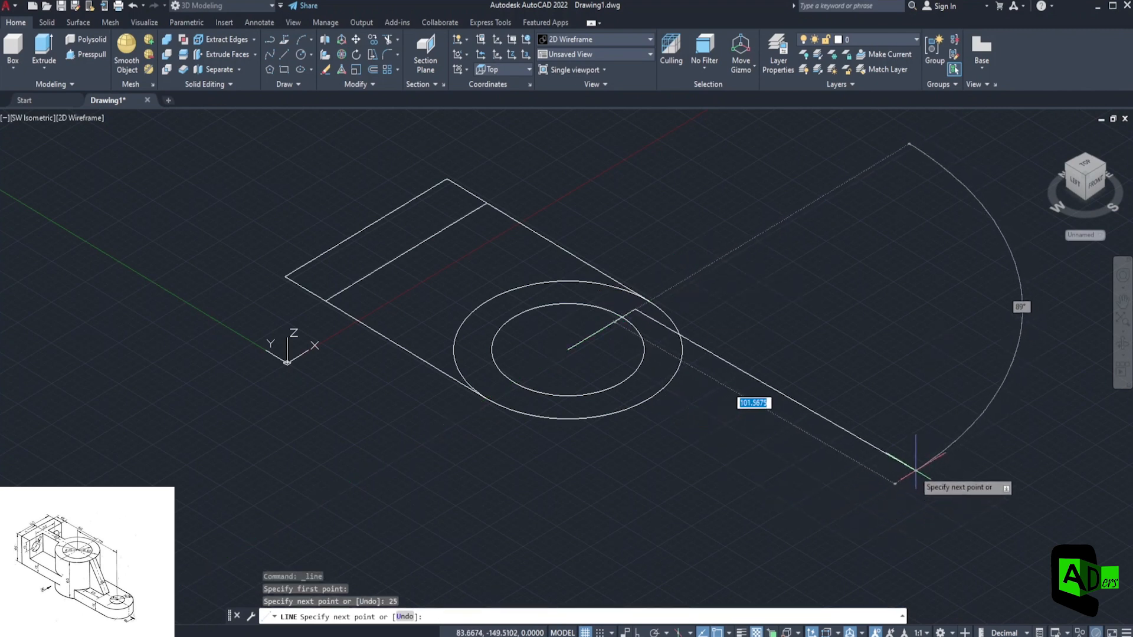
pyautogui.press('F8')
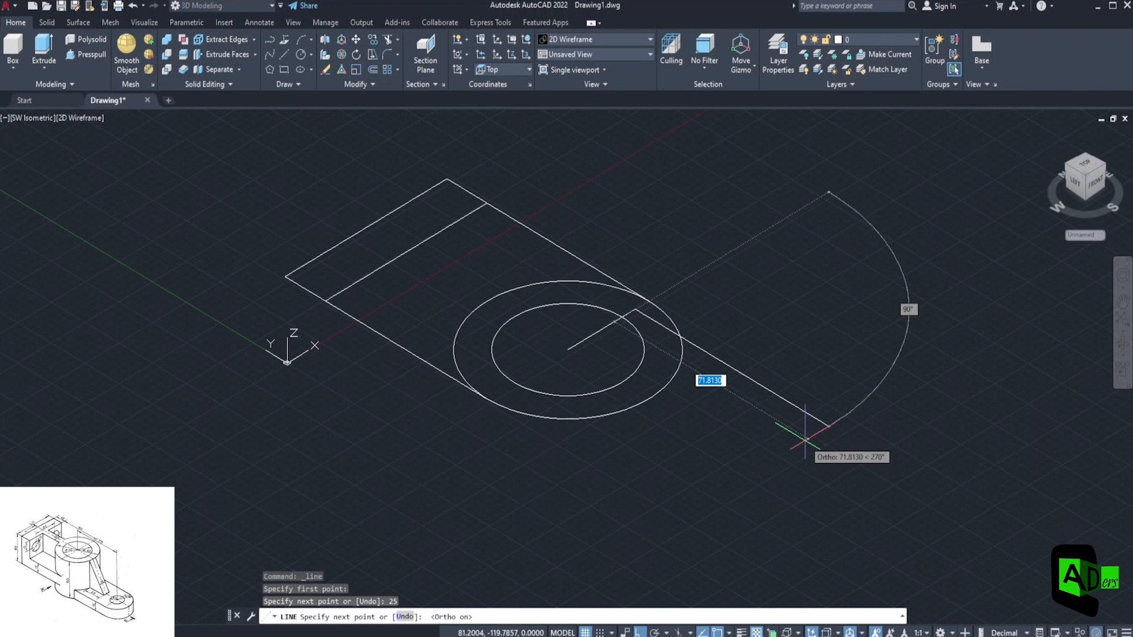
pyautogui.write('75')
pyautogui.press('Return')
pyautogui.write('50')
pyautogui.press('Return')
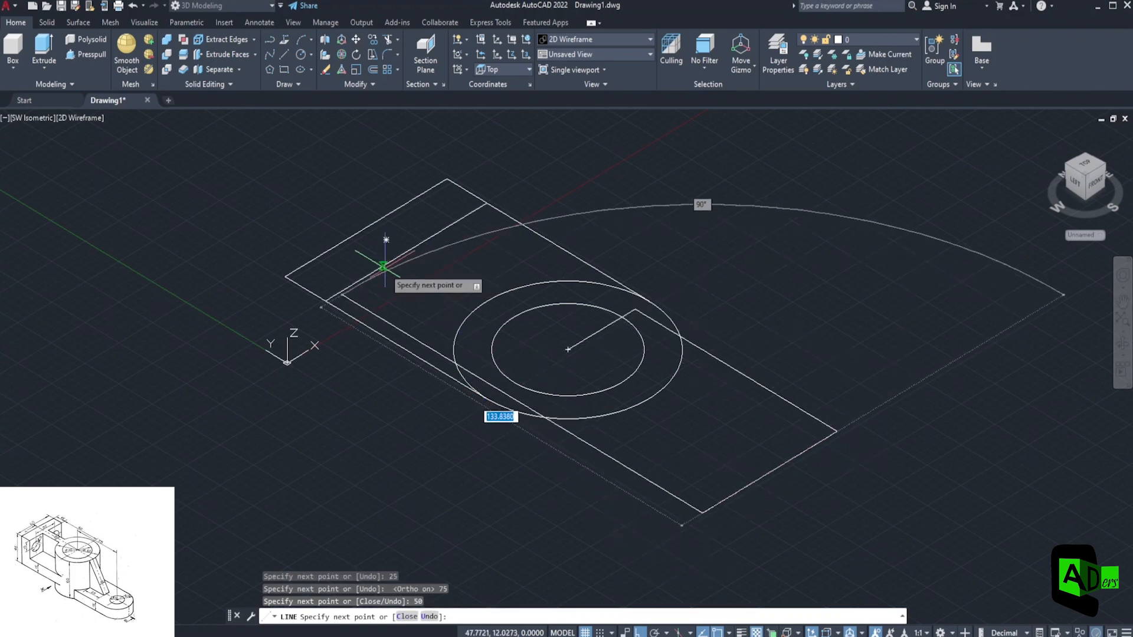
pyautogui.write('75')
pyautogui.press('Return')
pyautogui.press('Escape')
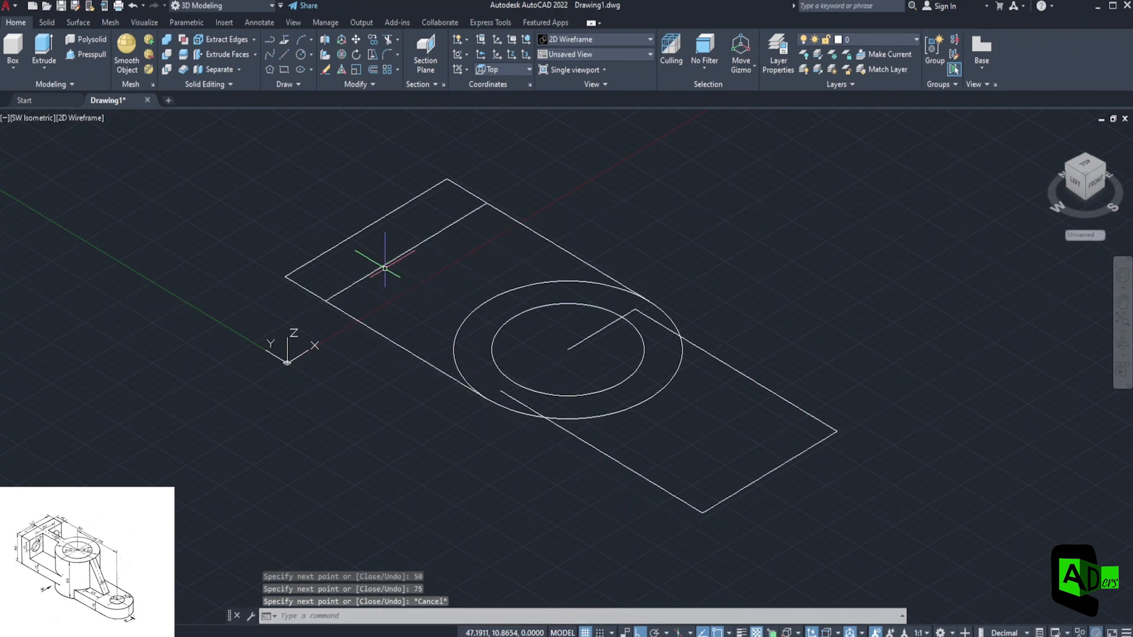
# Step: Trim the parts of the arm outline that lie inside the large concentric circles
pyautogui.click(383, 42)
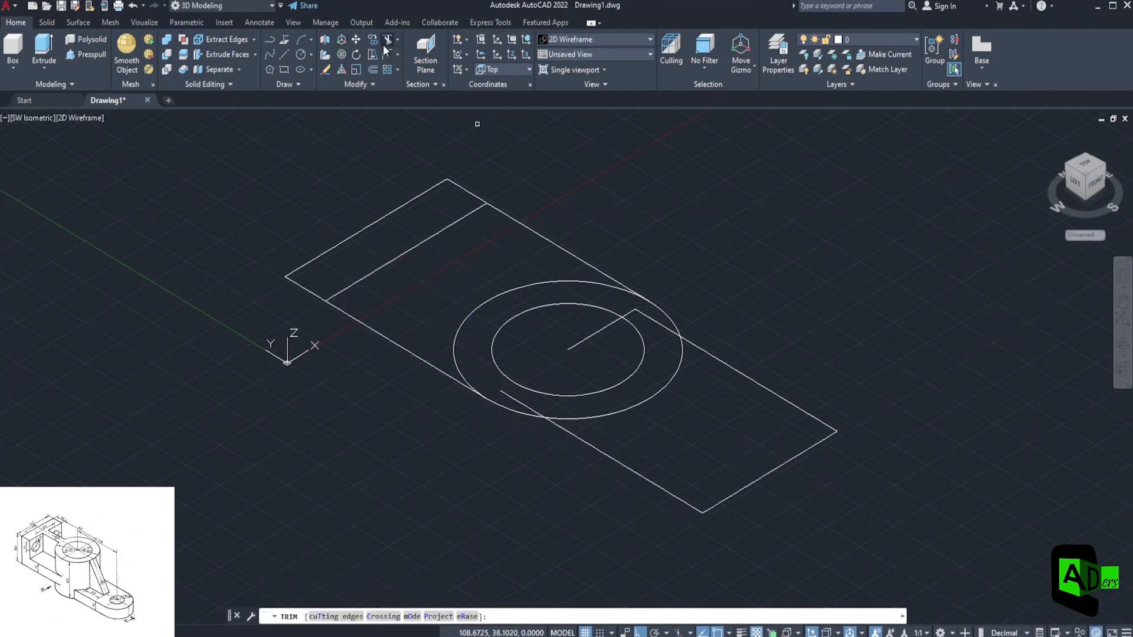
pyautogui.click(592, 335)
pyautogui.click(628, 311)
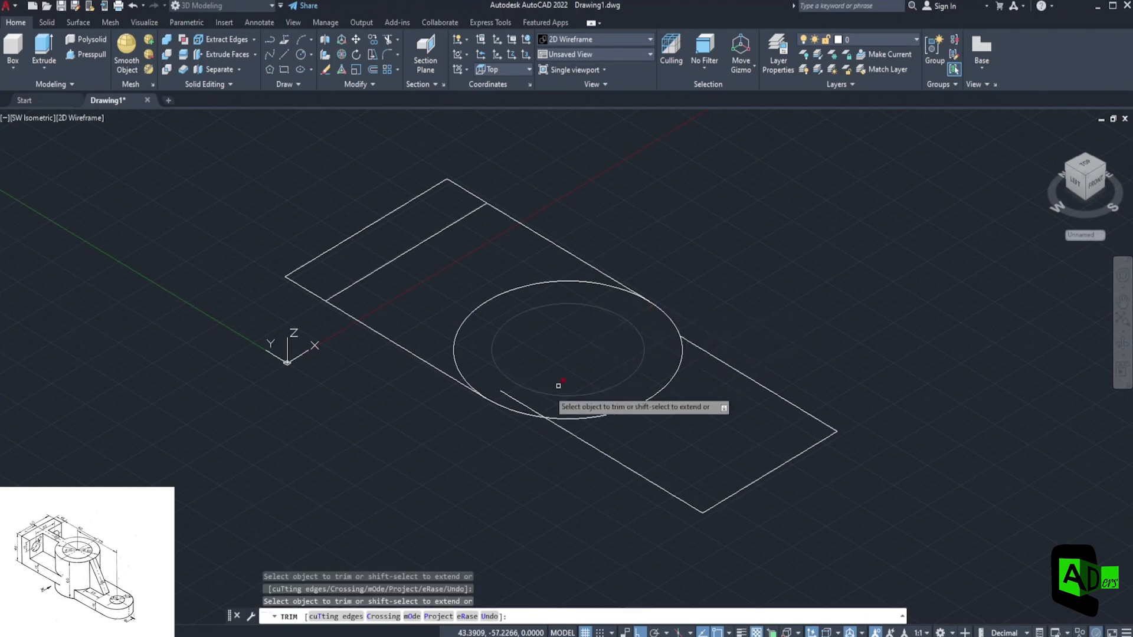
pyautogui.click(519, 403)
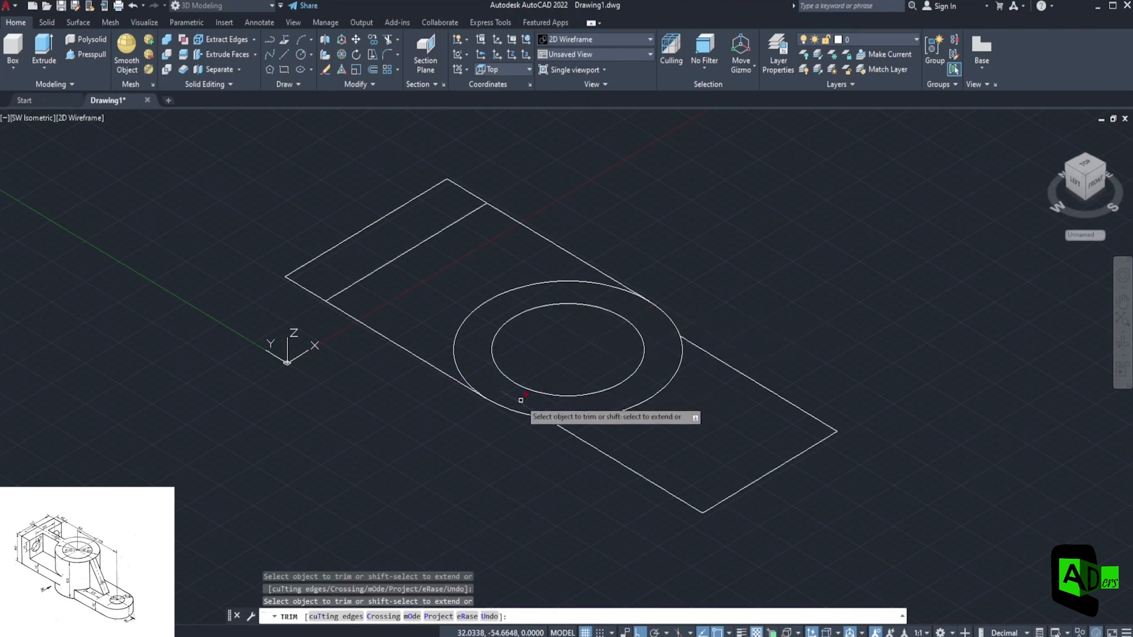
# Step: Draw a circle of radius 25 centred on the midpoint of the arm's 50-unit end edge
pyautogui.click(301, 54)
pyautogui.click(724, 499)
pyautogui.write('25')
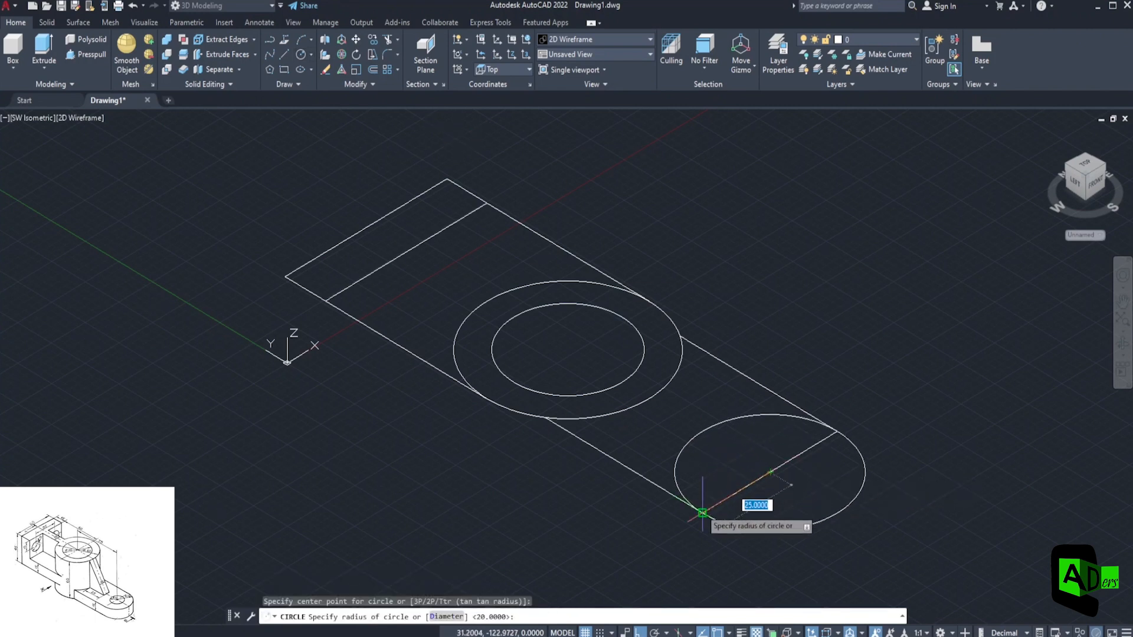
pyautogui.press('Return')
# Step: Add a concentric circle of radius 10 inside the arm's end circle
pyautogui.click(301, 53)
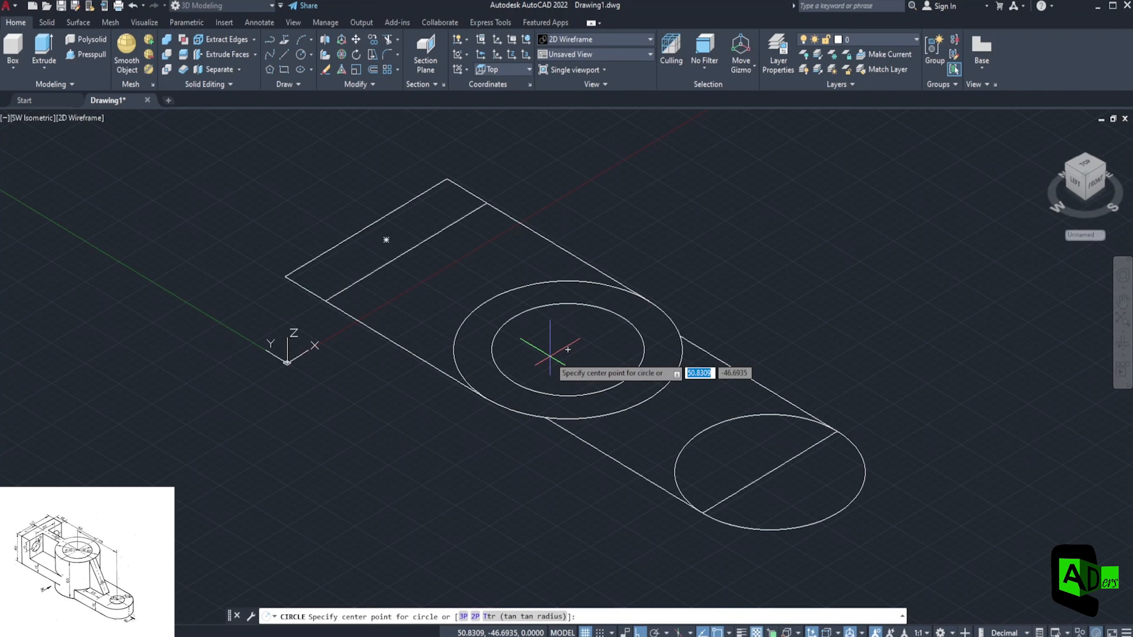
pyautogui.click(767, 472)
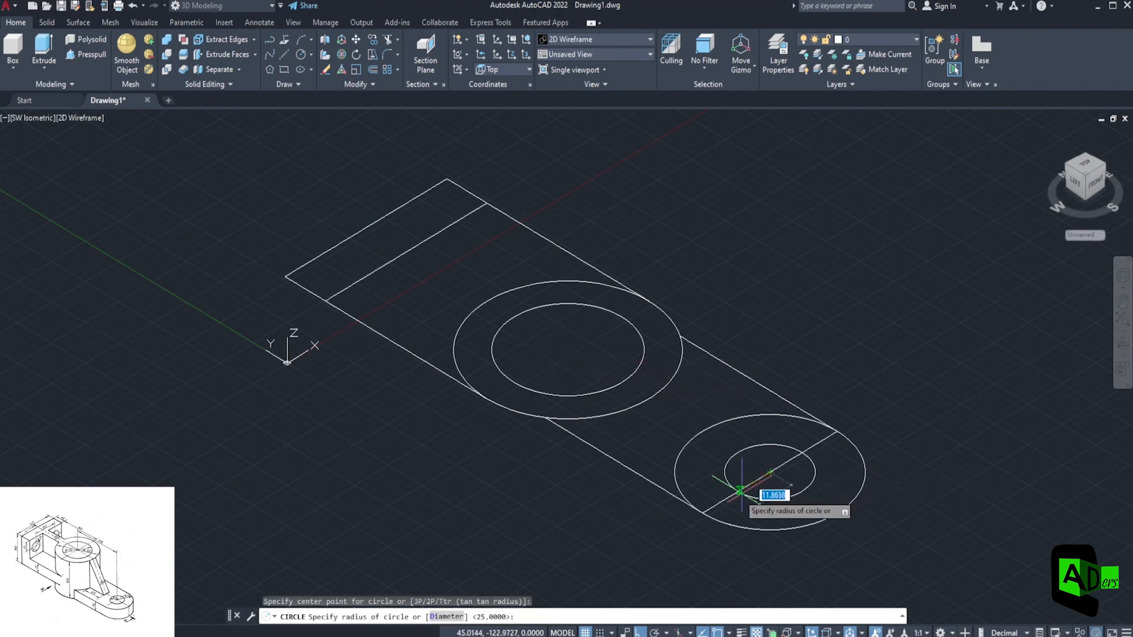
pyautogui.write('10')
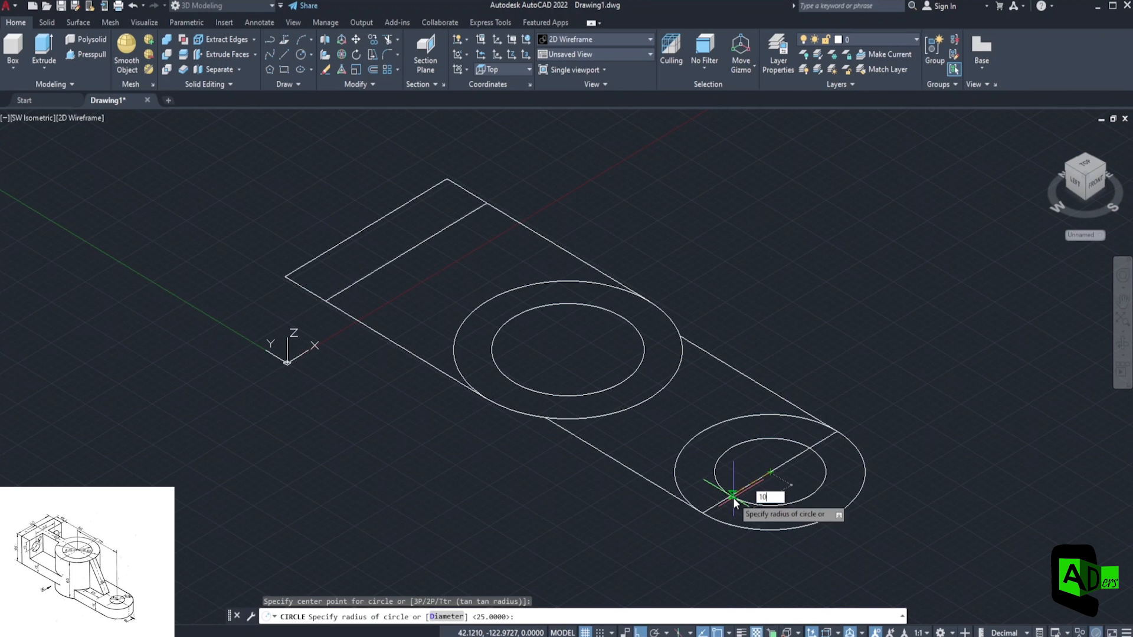
pyautogui.press('Return')
pyautogui.press('Escape')
# Step: Trim away the arm's end edge where it crosses the two end circles
pyautogui.click(388, 39)
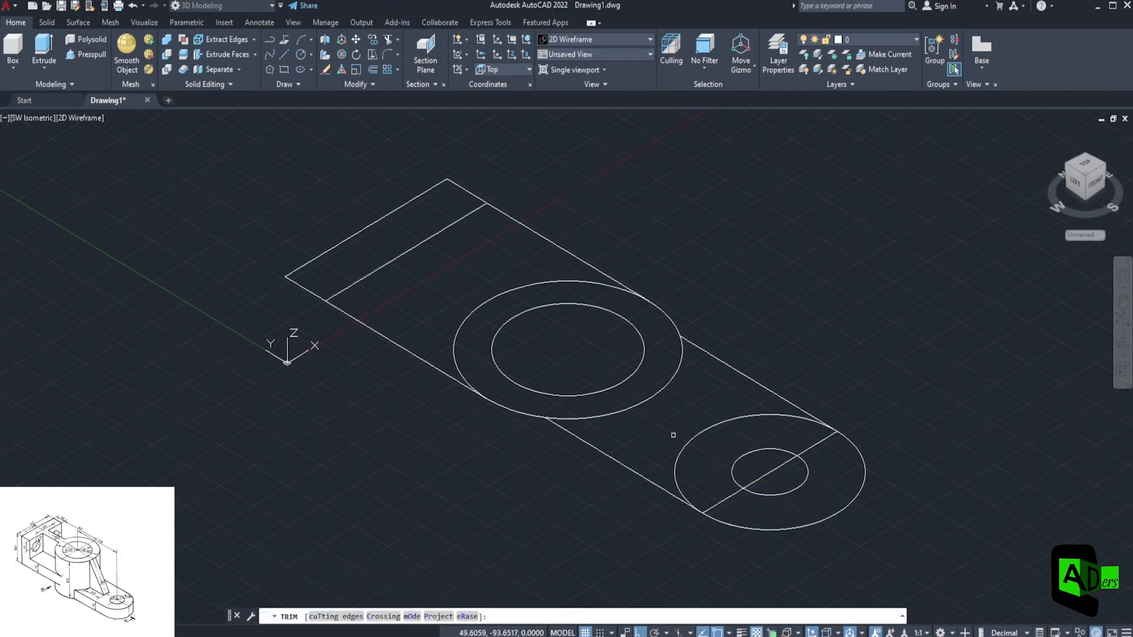
pyautogui.click(721, 501)
pyautogui.click(764, 468)
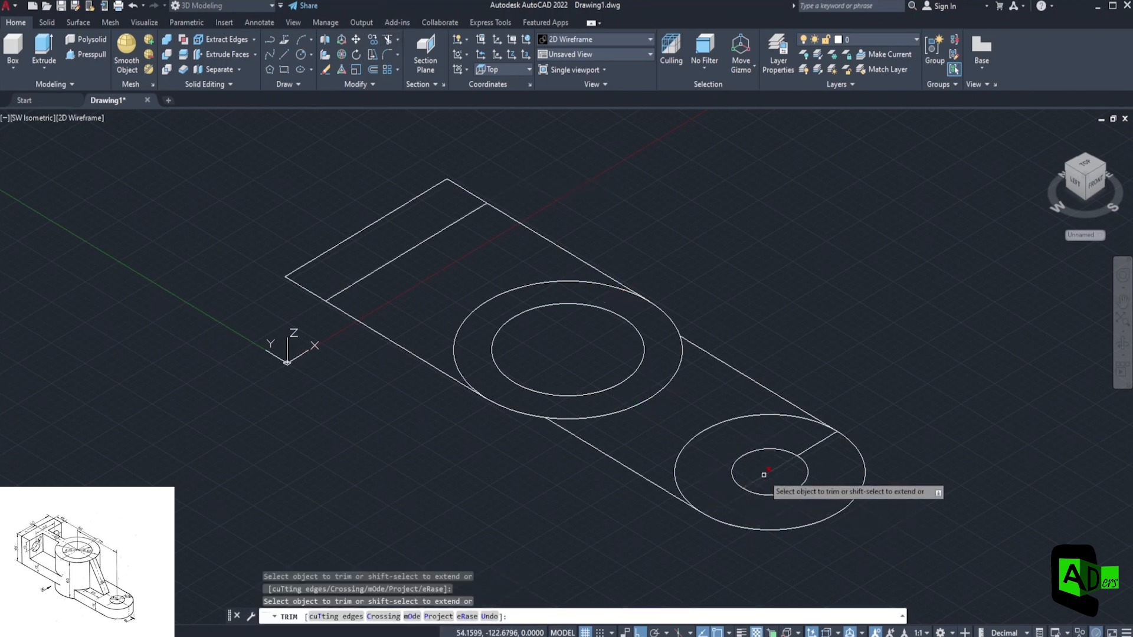
pyautogui.click(811, 447)
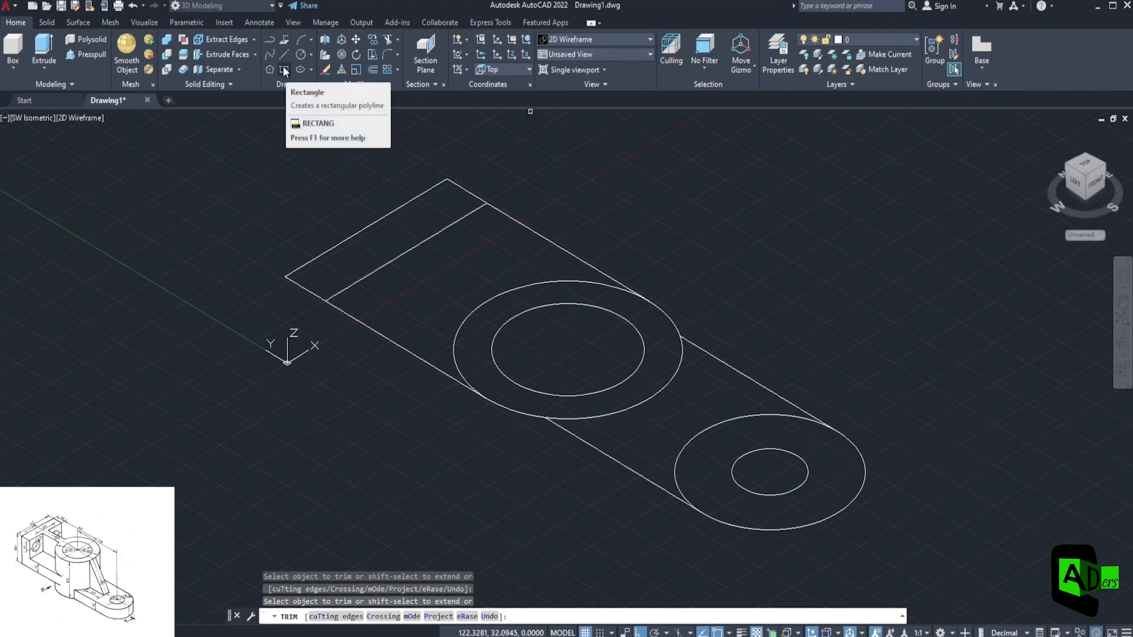
pyautogui.press('Escape')
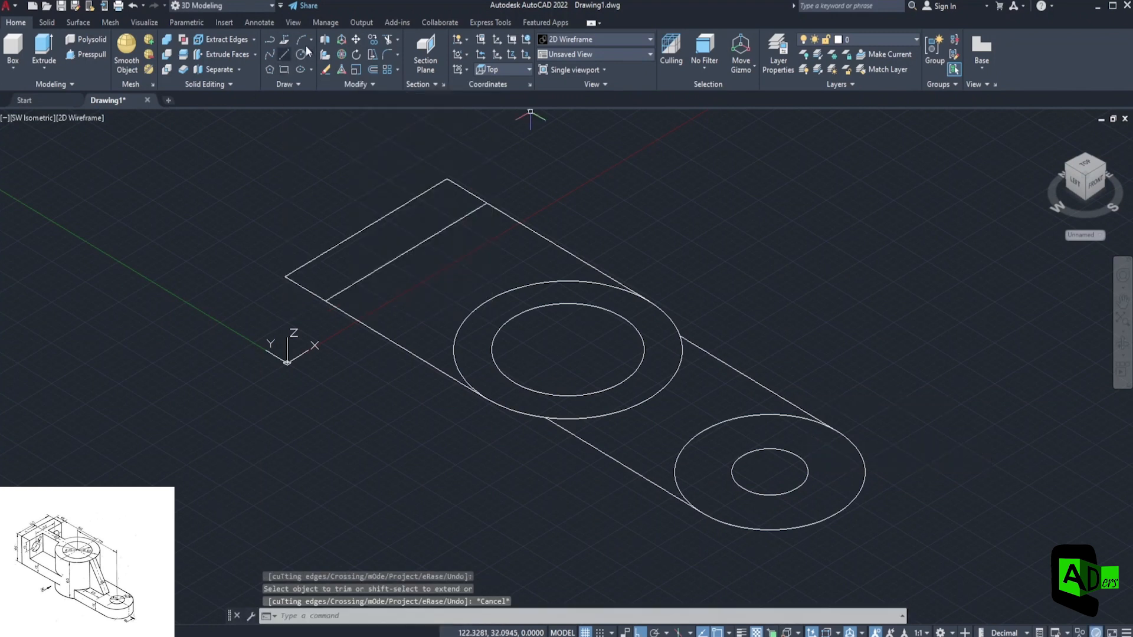
# Step: Draw a 10 by 55 rectangle along the arm, with its first corner tracked 5 units from the centre of the large concentric circles
pyautogui.click(286, 69)
pyautogui.write('tk')
pyautogui.press('Return')
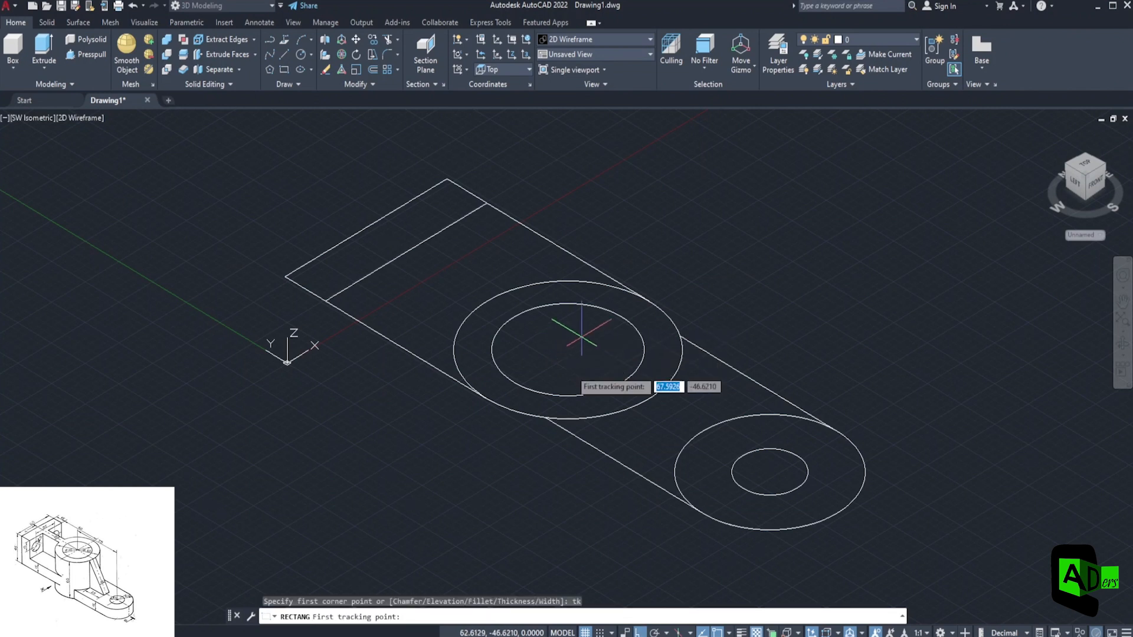
pyautogui.click(567, 350)
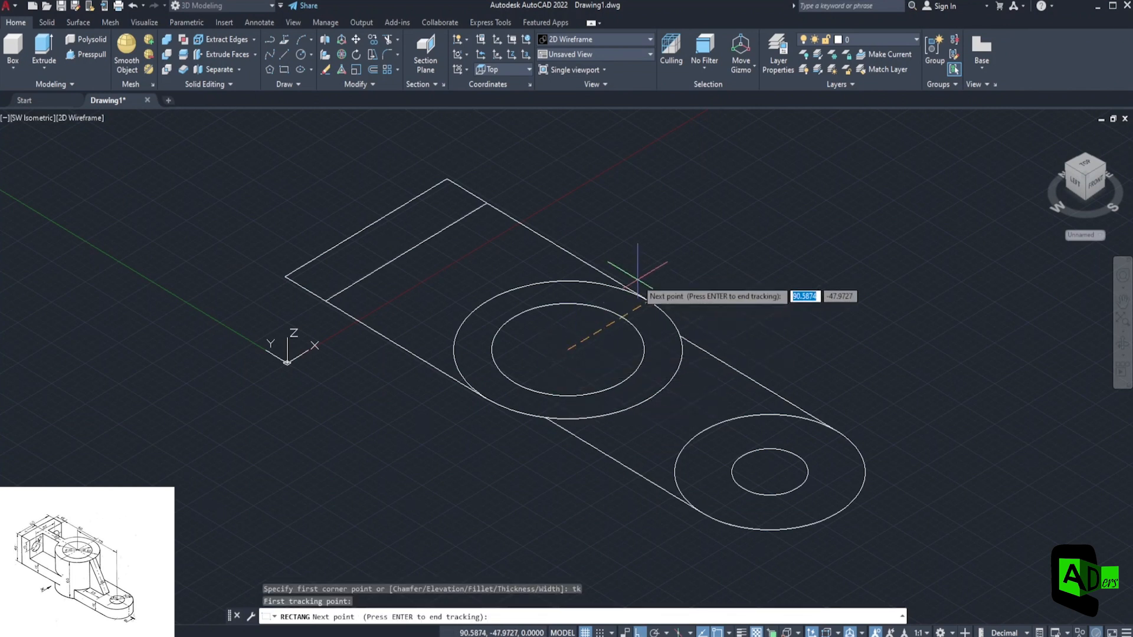
pyautogui.write('5')
pyautogui.press('Return')
pyautogui.press('Return')
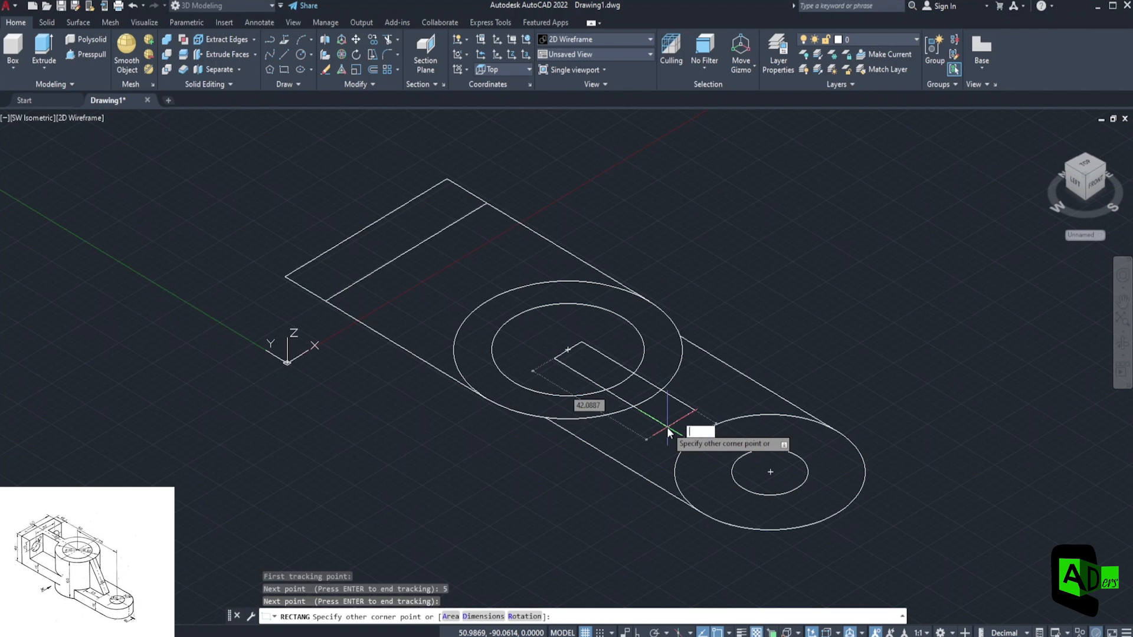
pyautogui.press('Return')
pyautogui.write('55')
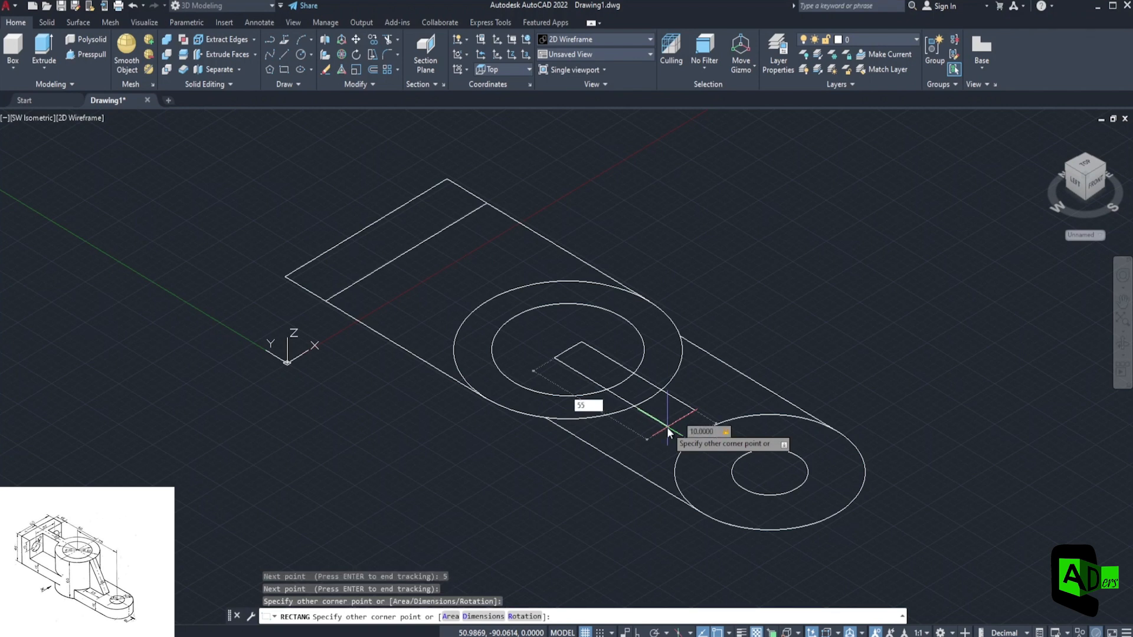
pyautogui.press('Return')
# Step: Trim the rectangle's parts inside the large concentric circles and the end circle's arc that crosses the arm
pyautogui.click(388, 38)
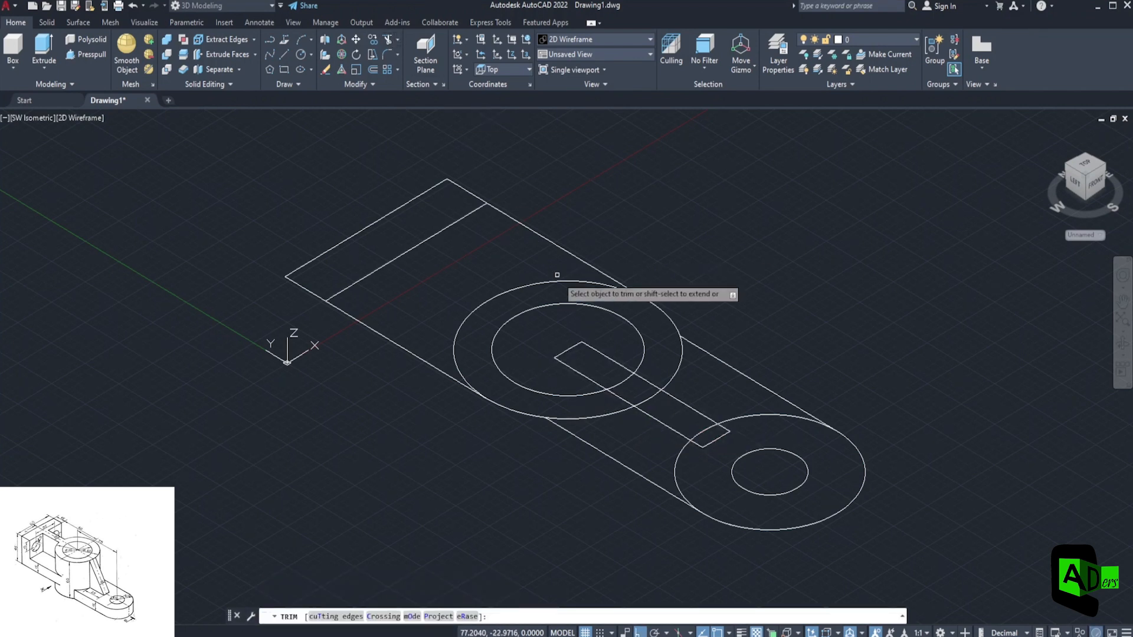
pyautogui.click(607, 355)
pyautogui.click(580, 372)
pyautogui.click(567, 351)
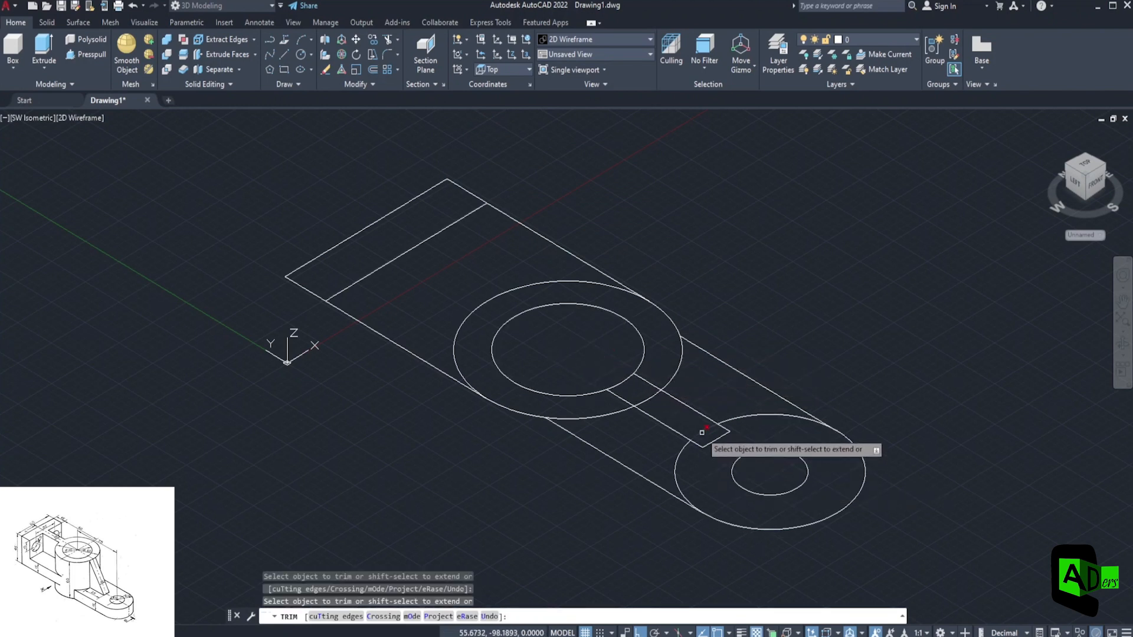
pyautogui.click(676, 474)
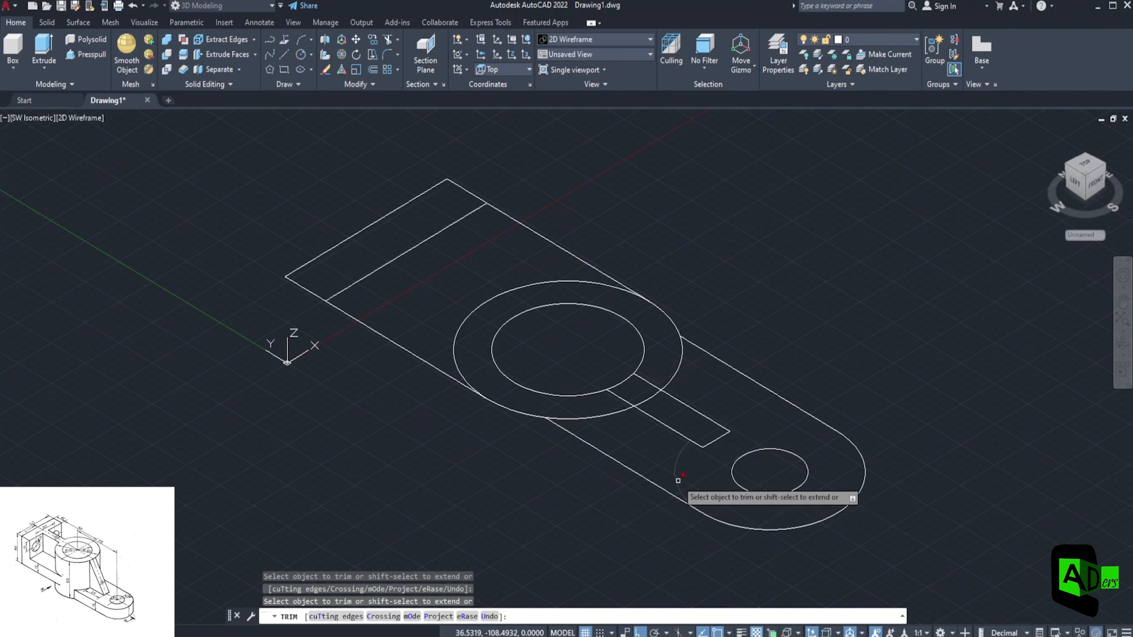
pyautogui.click(648, 380)
pyautogui.click(619, 397)
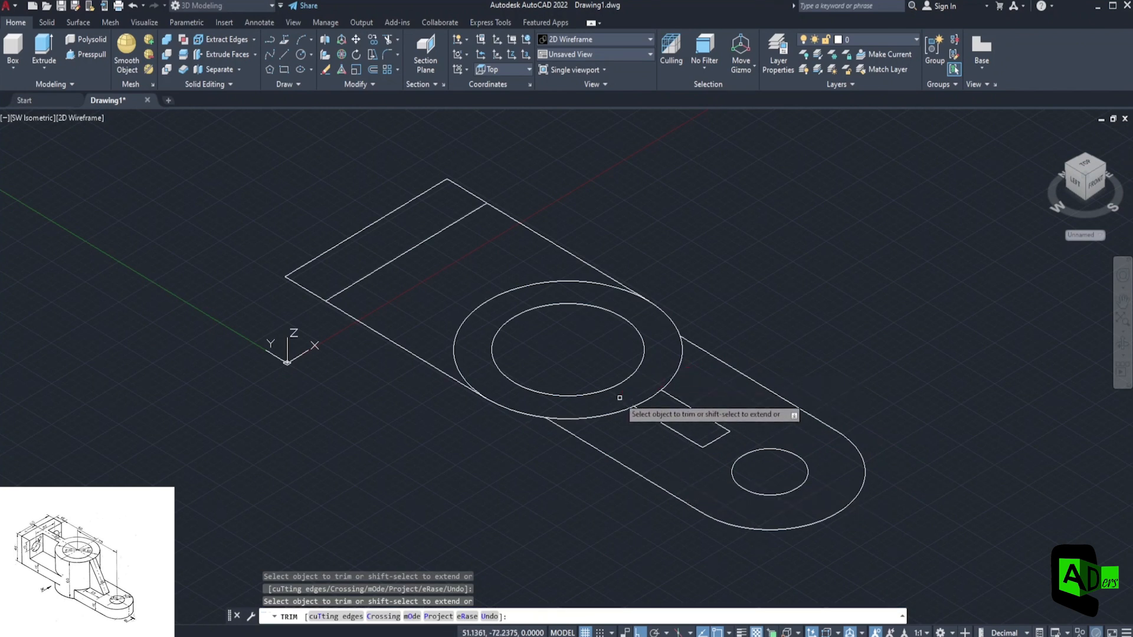
pyautogui.press('Escape')
pyautogui.hotkey('ctrl', 'z')
pyautogui.hotkey('ctrl', 'z')
pyautogui.hotkey('ctrl', 'z')
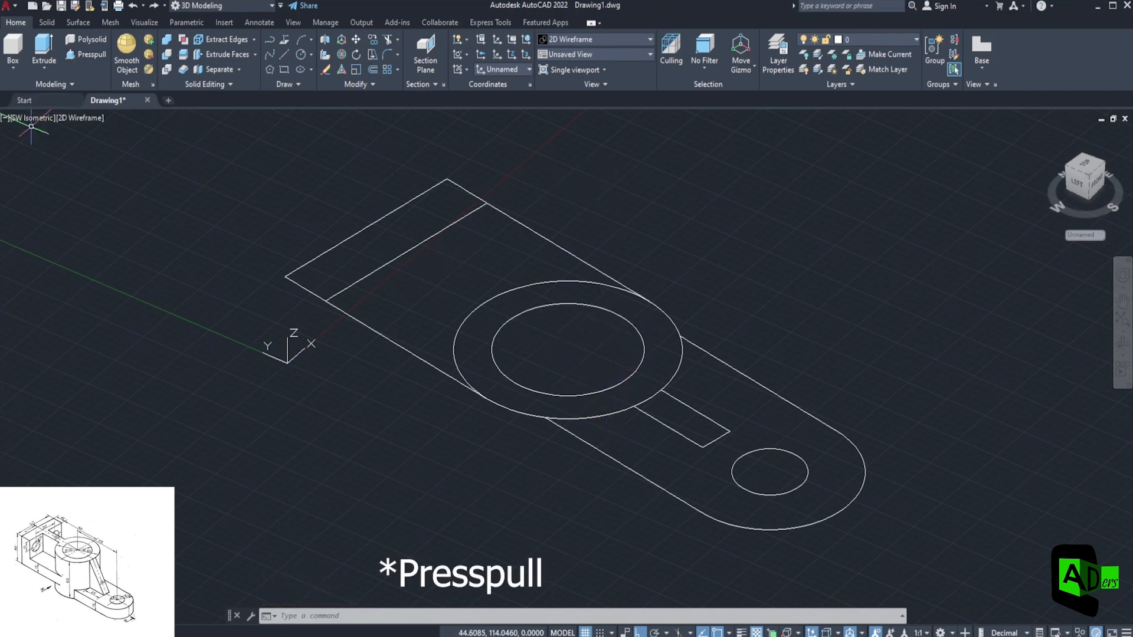
# Step: Presspull the ring between the large circles and the rounded arm area downward by 15 units each
pyautogui.click(97, 53)
pyautogui.click(600, 299)
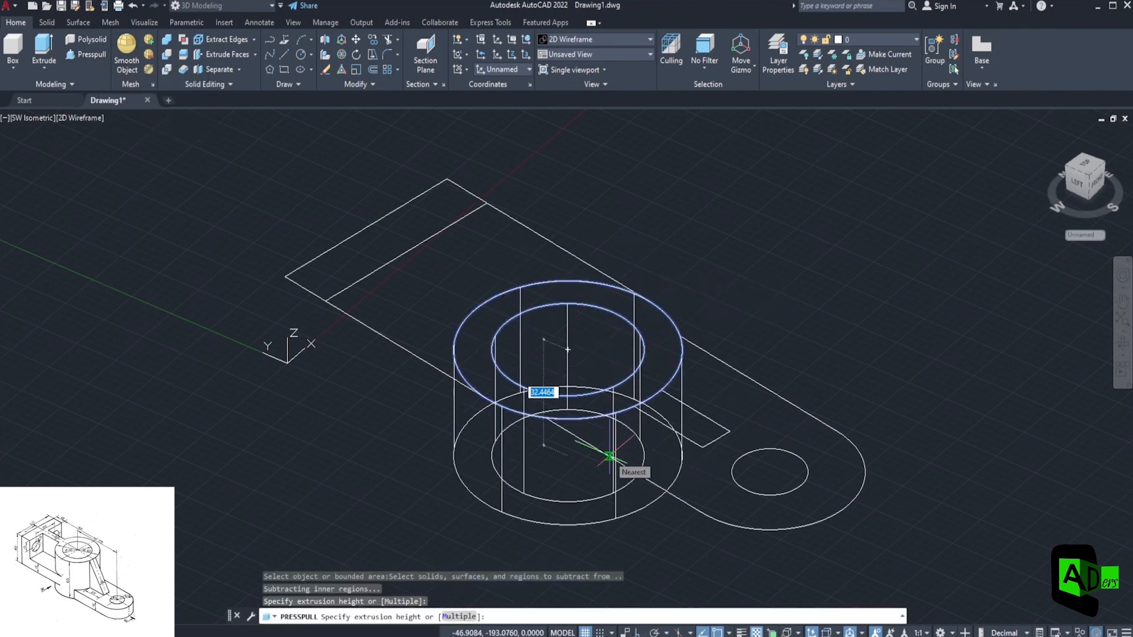
pyautogui.write('15')
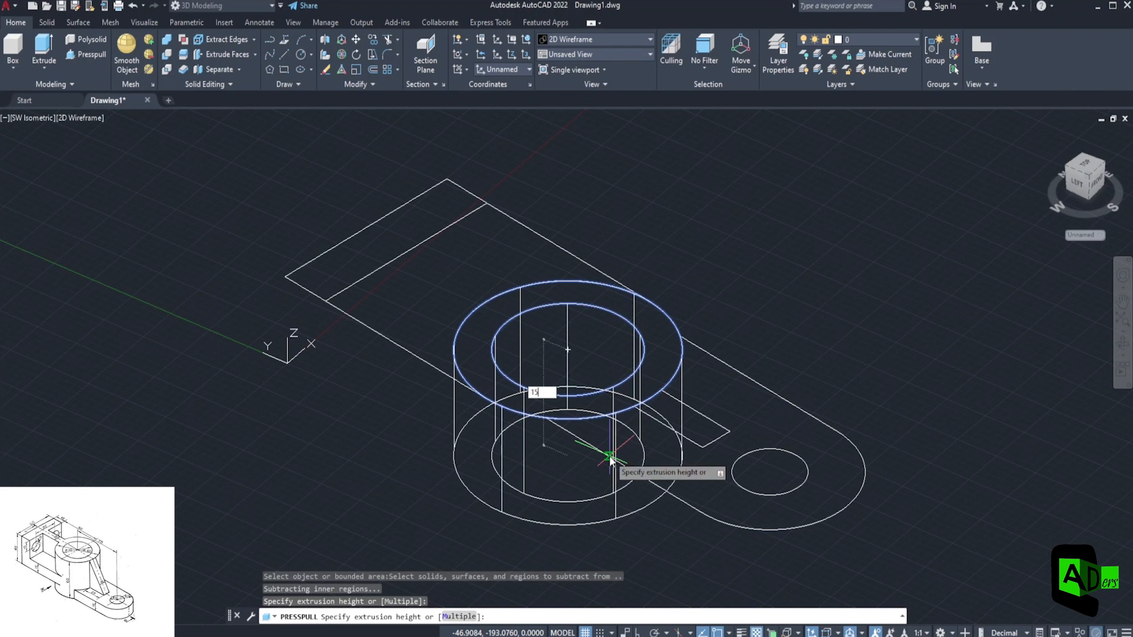
pyautogui.press('Return')
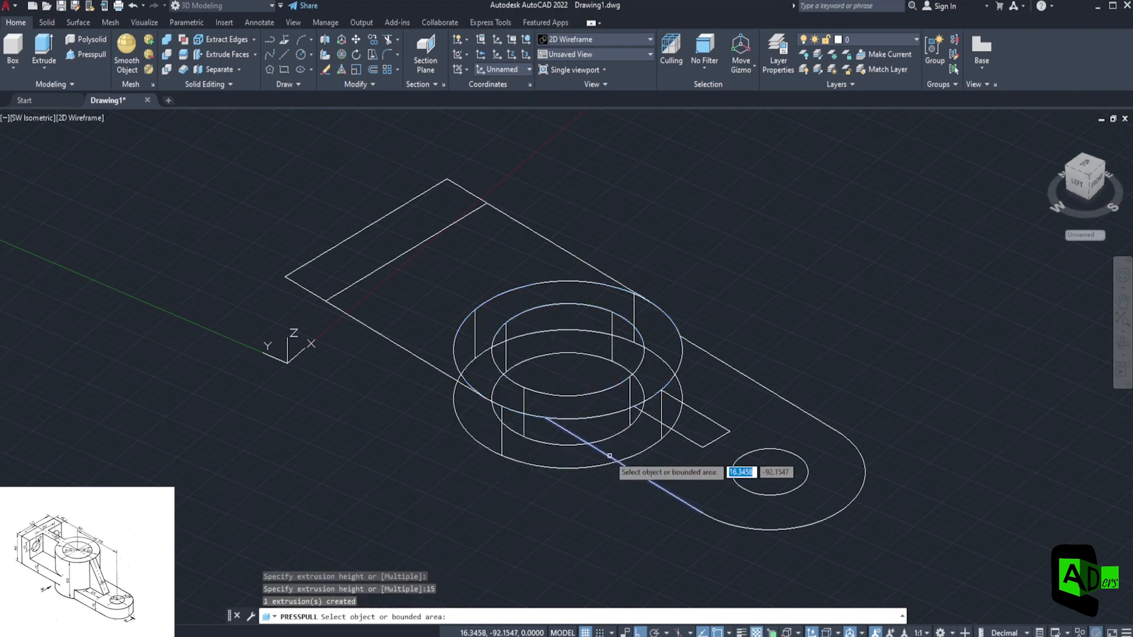
pyautogui.click(683, 448)
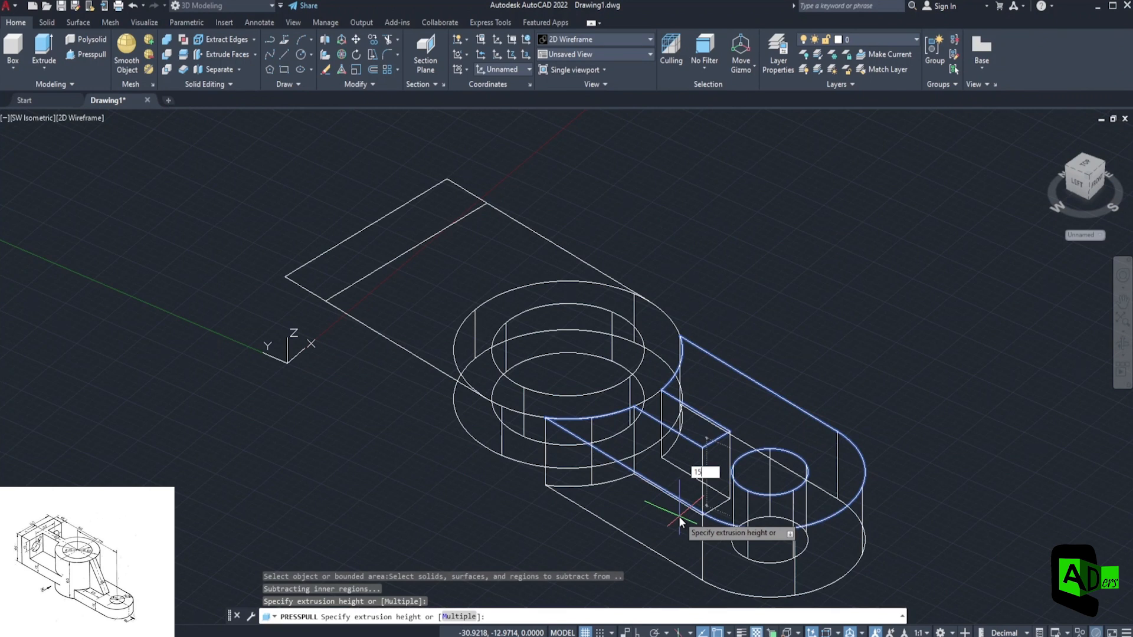
pyautogui.write('15')
pyautogui.press('Return')
# Step: Presspull the narrow rectangle on the arm down 15 units and the strip at the outline's far end up 45 units
pyautogui.click(695, 446)
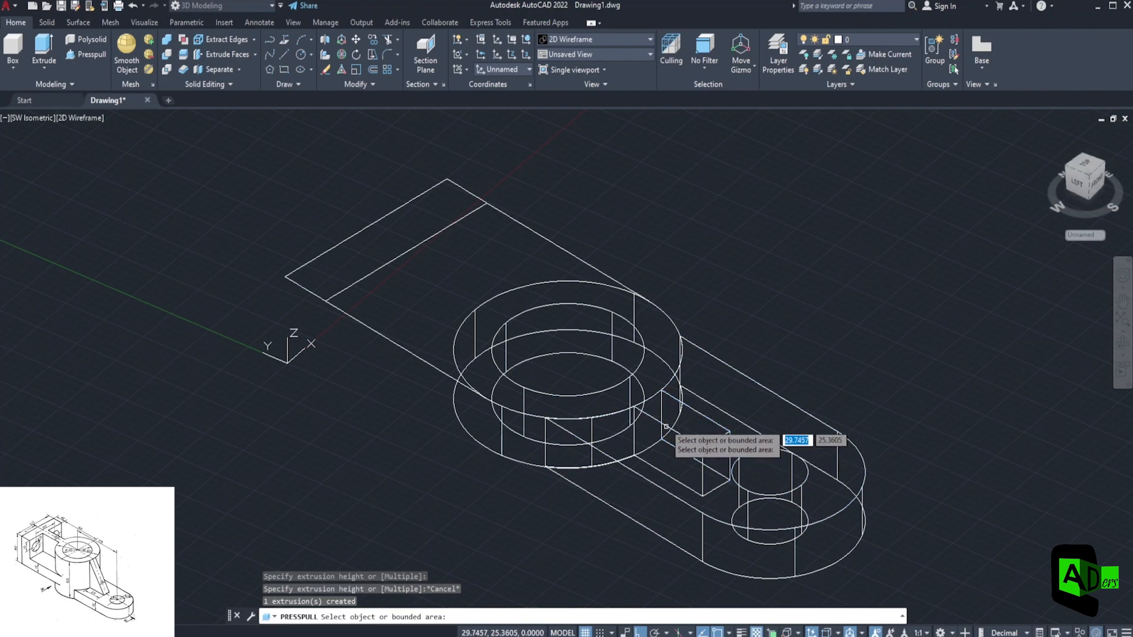
pyautogui.write('15')
pyautogui.press('Return')
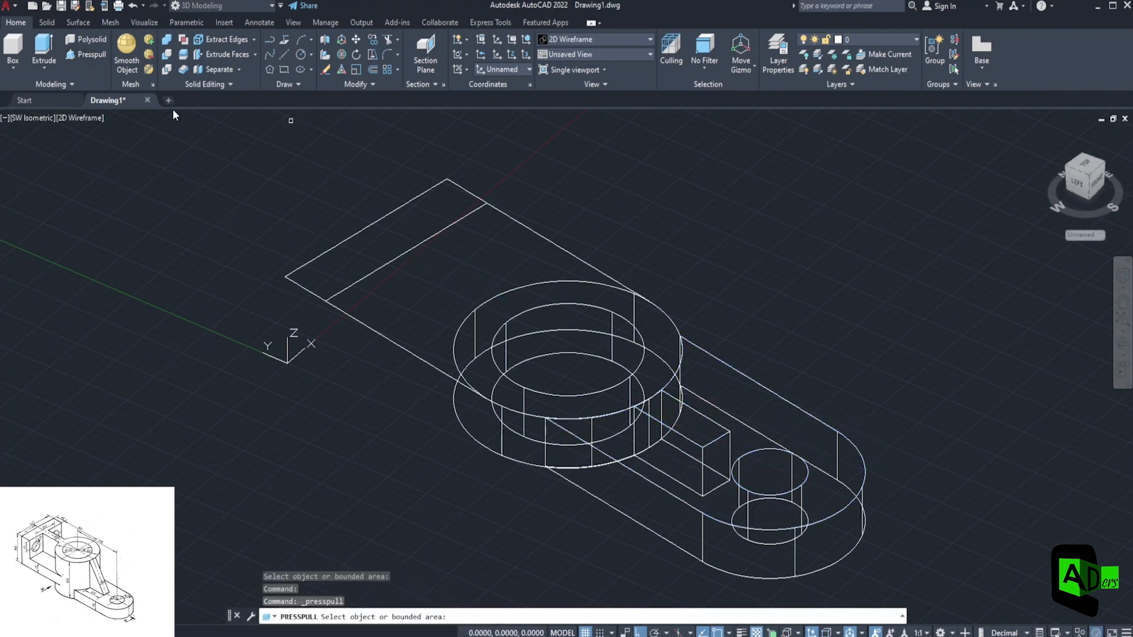
pyautogui.click(385, 240)
pyautogui.press('Return')
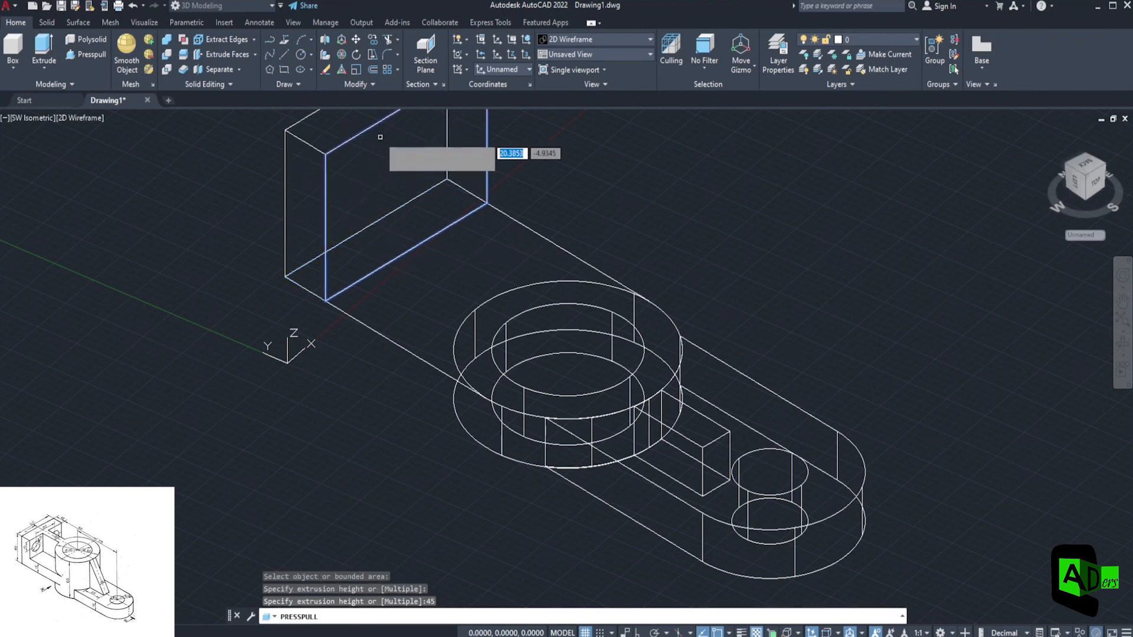
# Step: Presspull the area between the end plate and hub up 15 units, and the hub ring up level with the 45-unit end plate
pyautogui.click(434, 271)
pyautogui.write('15')
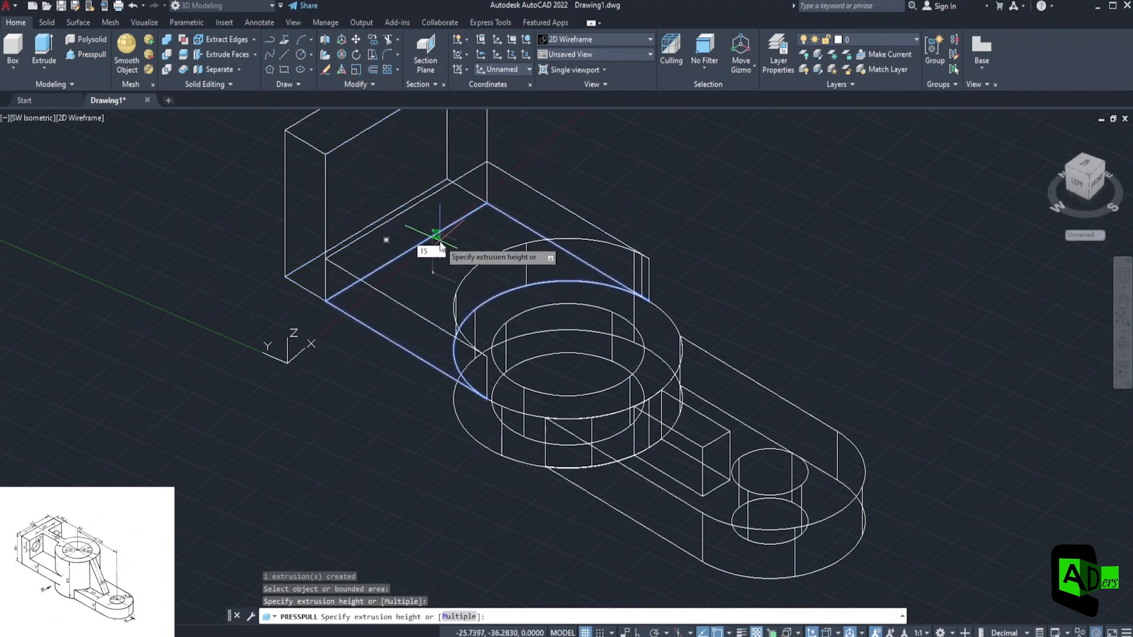
pyautogui.press('Return')
pyautogui.click(557, 304)
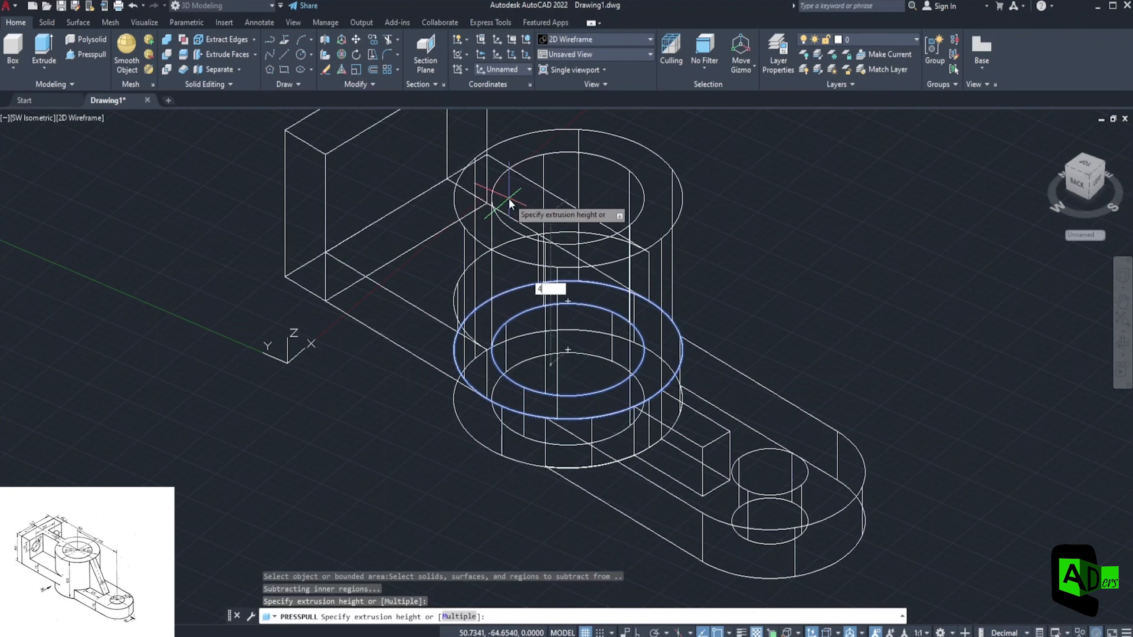
pyautogui.press('Return')
# Step: Draw a 10 by 35 rectangle on the raised base, tracking its first corner 5 units from the midpoint of the edge at the end plate
pyautogui.click(284, 69)
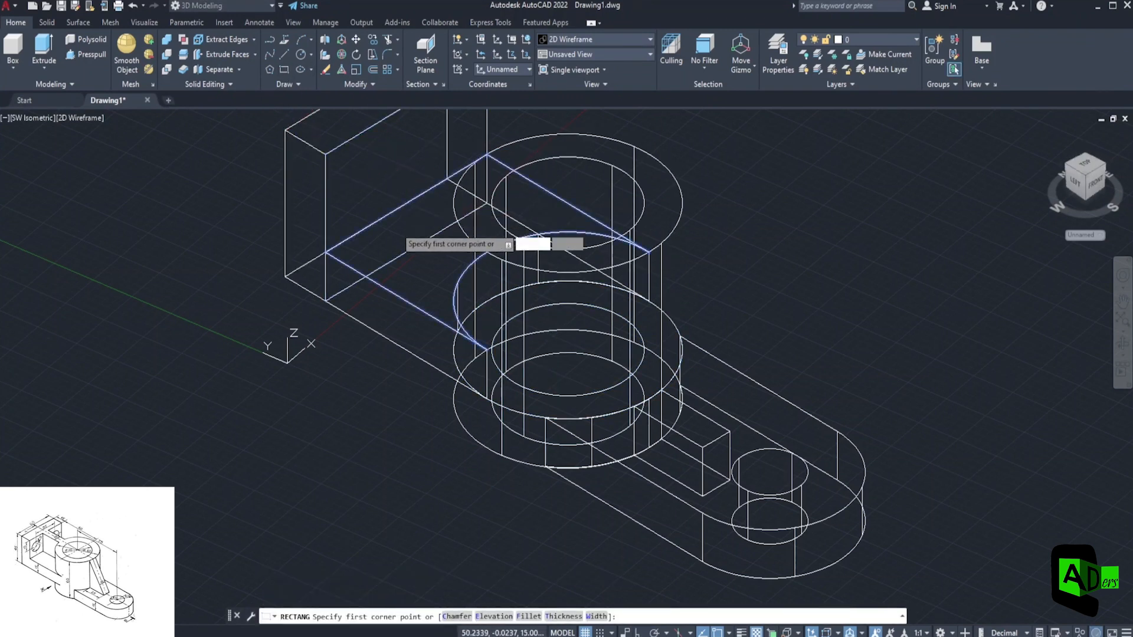
pyautogui.write('tk')
pyautogui.press('Return')
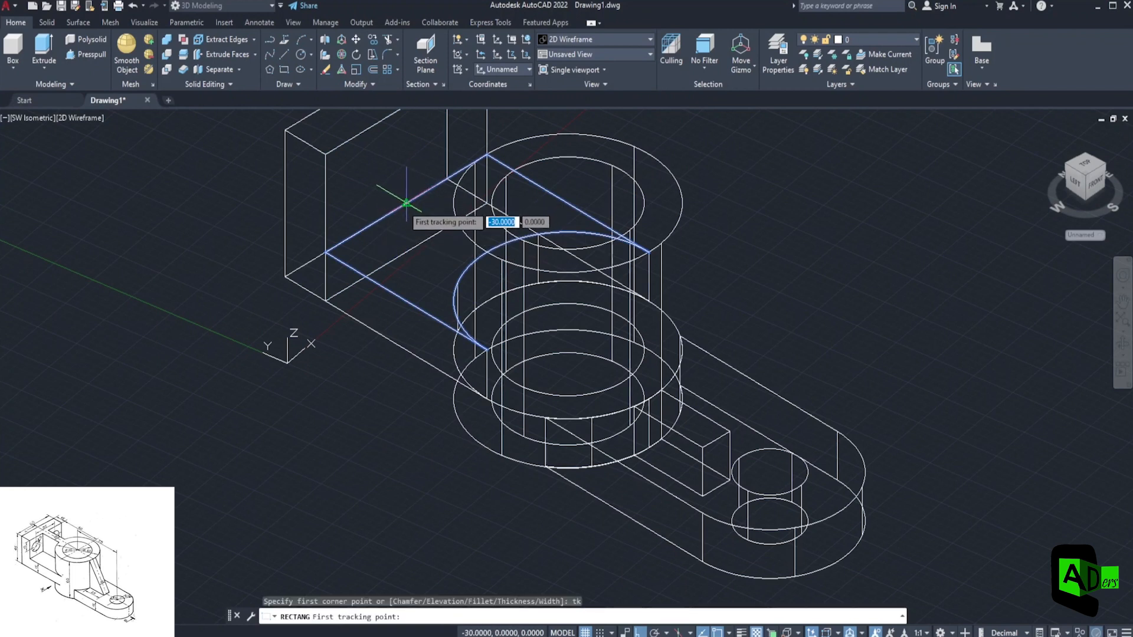
pyautogui.scroll(5, 404, 200)
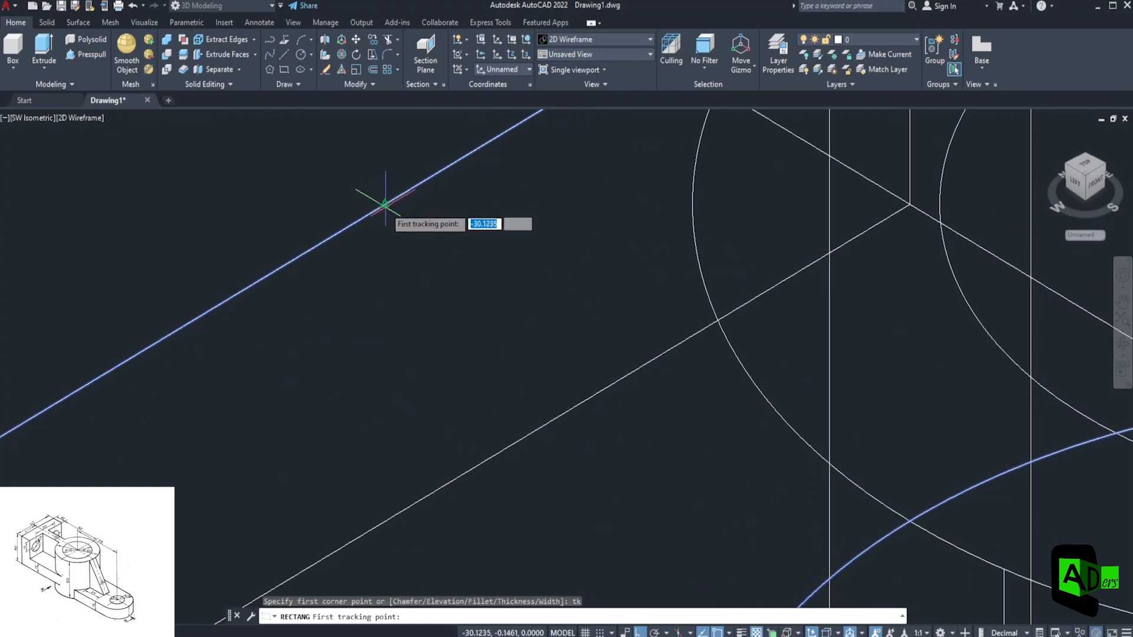
pyautogui.click(384, 205)
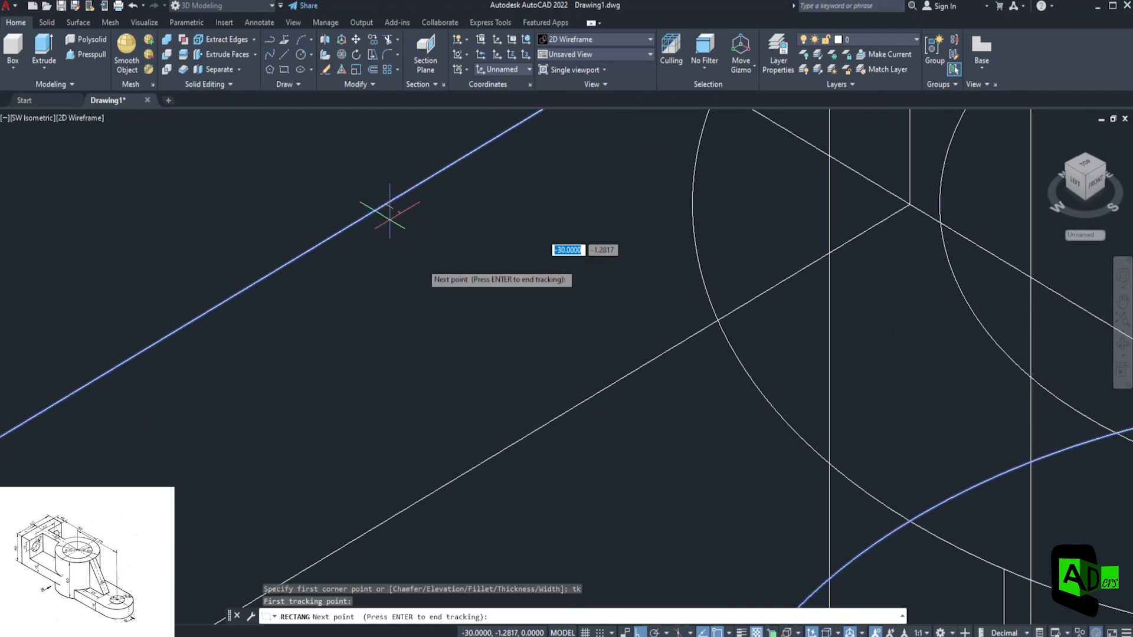
pyautogui.scroll(4, 454, 313)
pyautogui.scroll(-5, 538, 356)
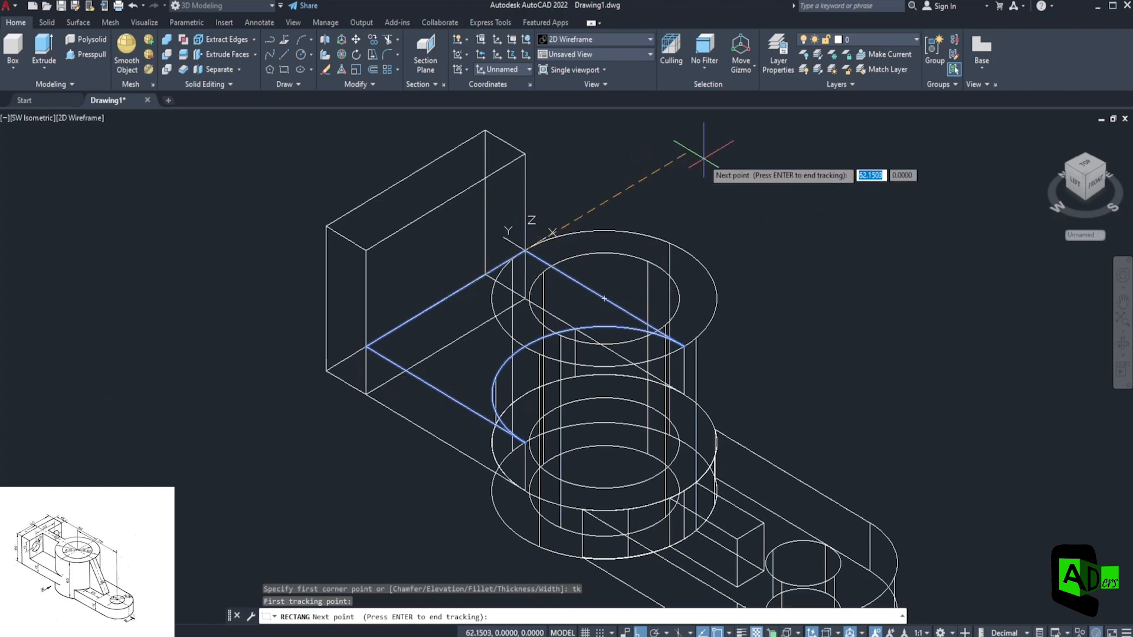
pyautogui.write('5')
pyautogui.press('Return')
pyautogui.press('Return')
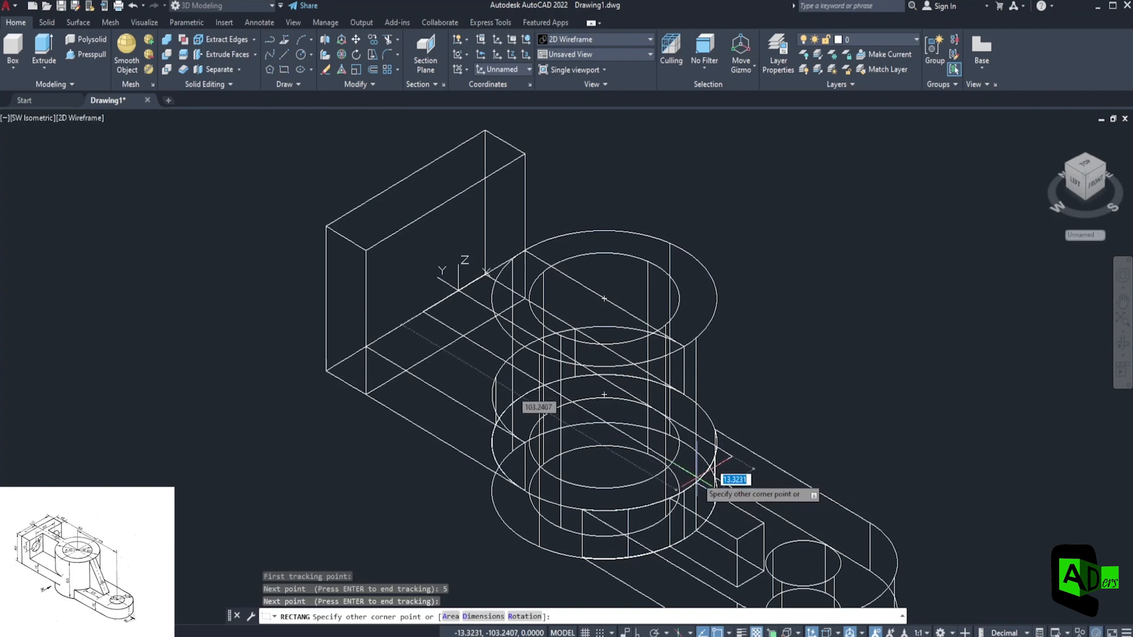
pyautogui.write('10')
pyautogui.press('Tab')
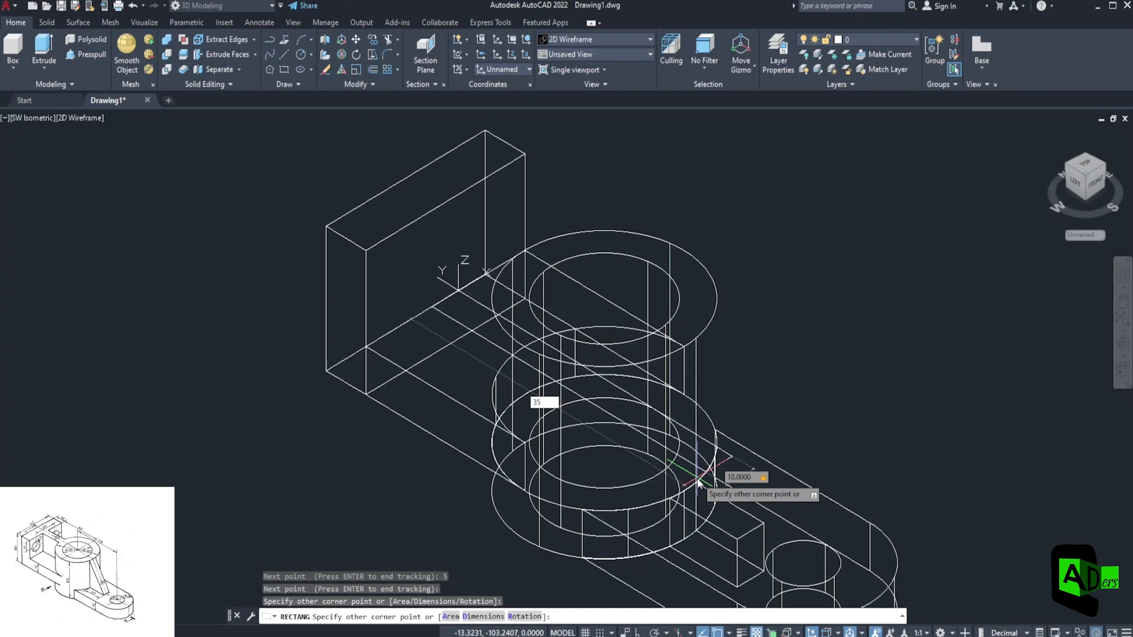
pyautogui.press('Return')
pyautogui.press('Escape')
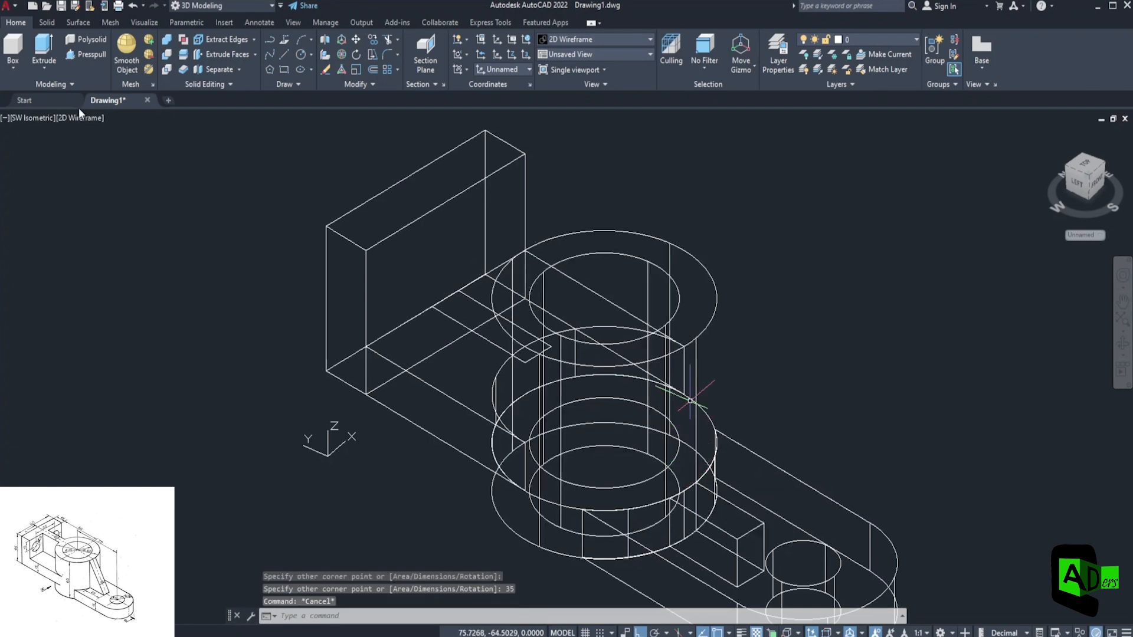
# Step: Presspull the rectangle area between the end plate and the hub up 30 units to form a rib
pyautogui.click(85, 55)
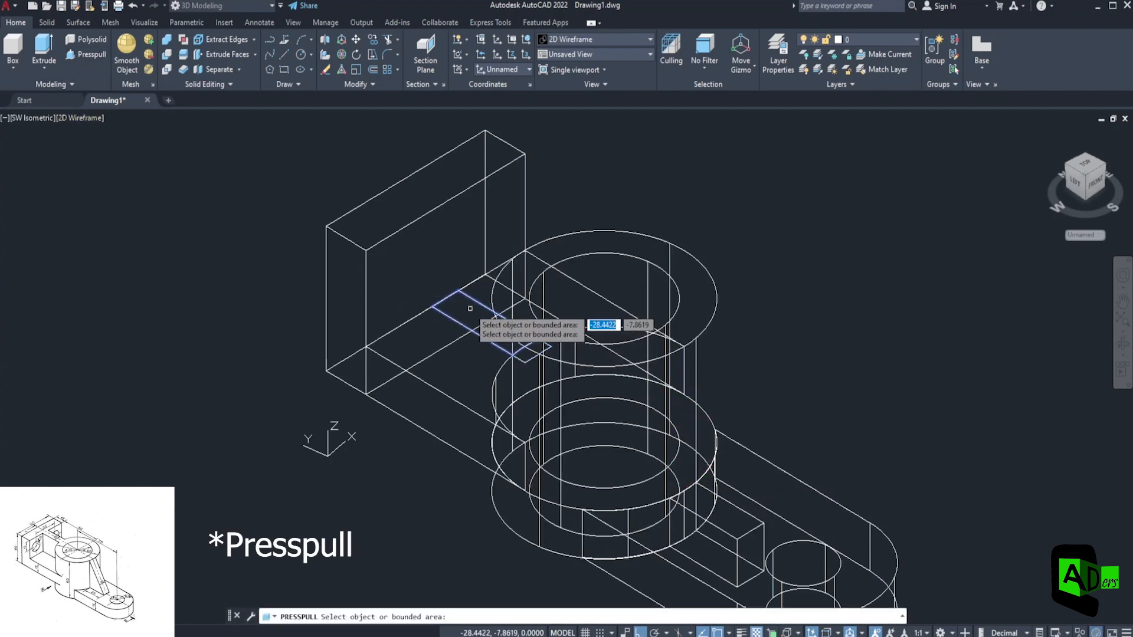
pyautogui.click(483, 321)
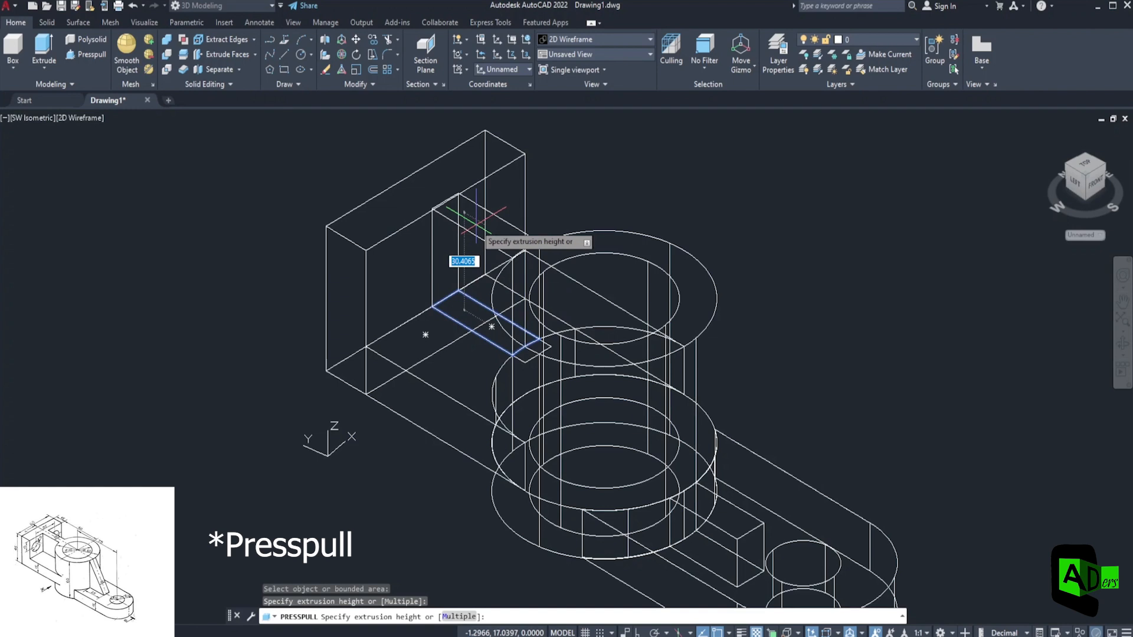
pyautogui.write('30')
pyautogui.press('Return')
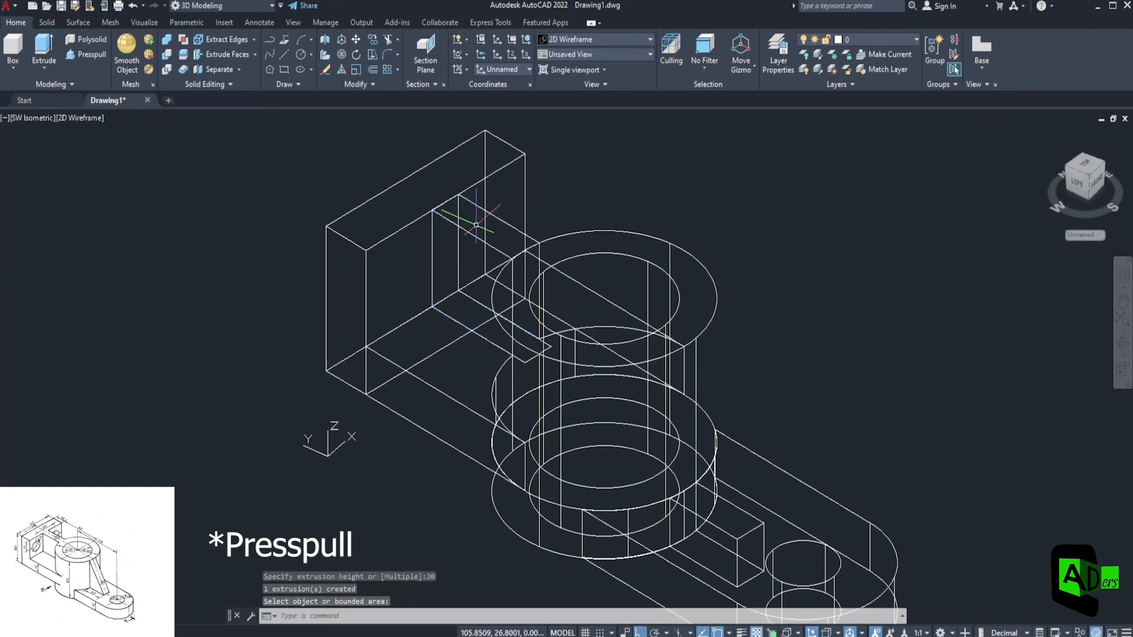
# Step: Set the visual style to Shaded with edges and Presspull the narrow rectangle on the arm up 45 units beside the hub
pyautogui.click(82, 117)
pyautogui.click(124, 218)
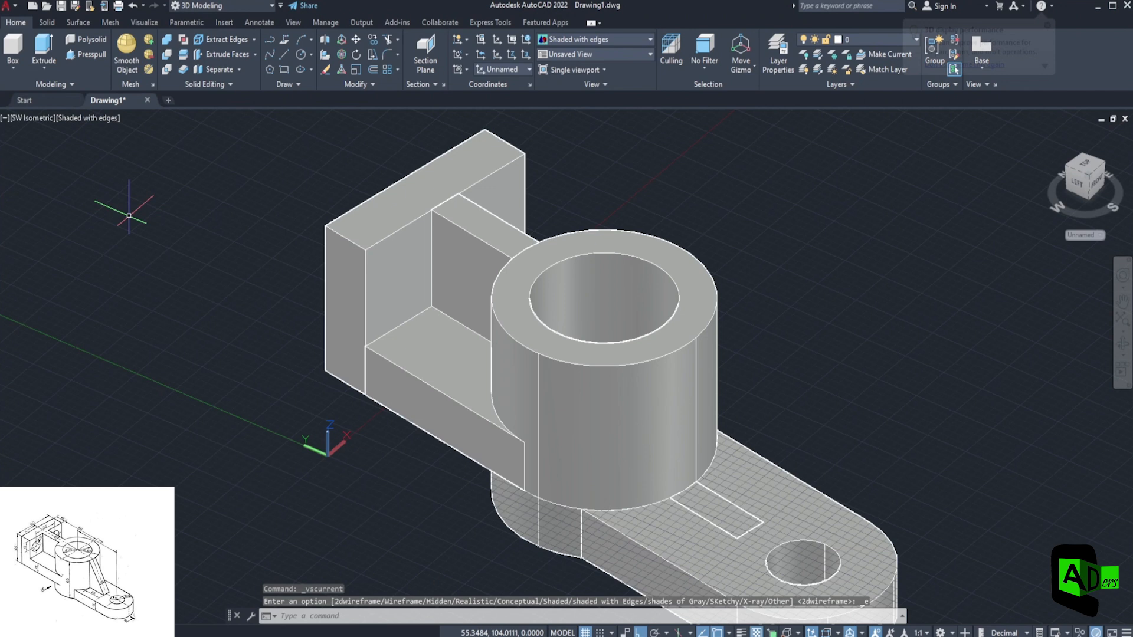
pyautogui.click(89, 54)
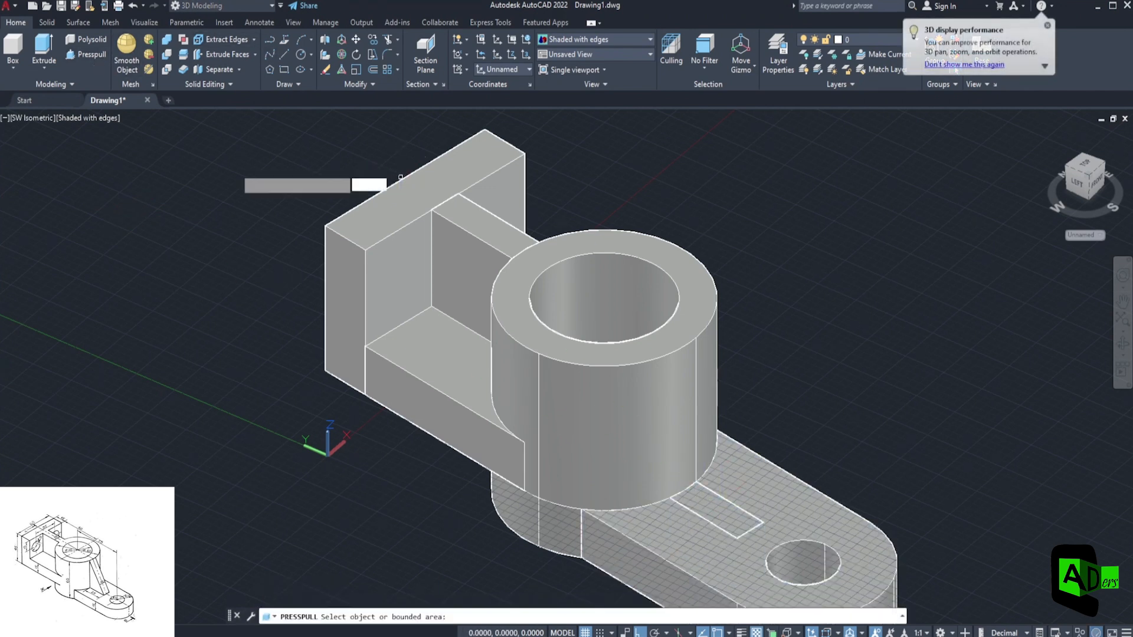
pyautogui.click(710, 515)
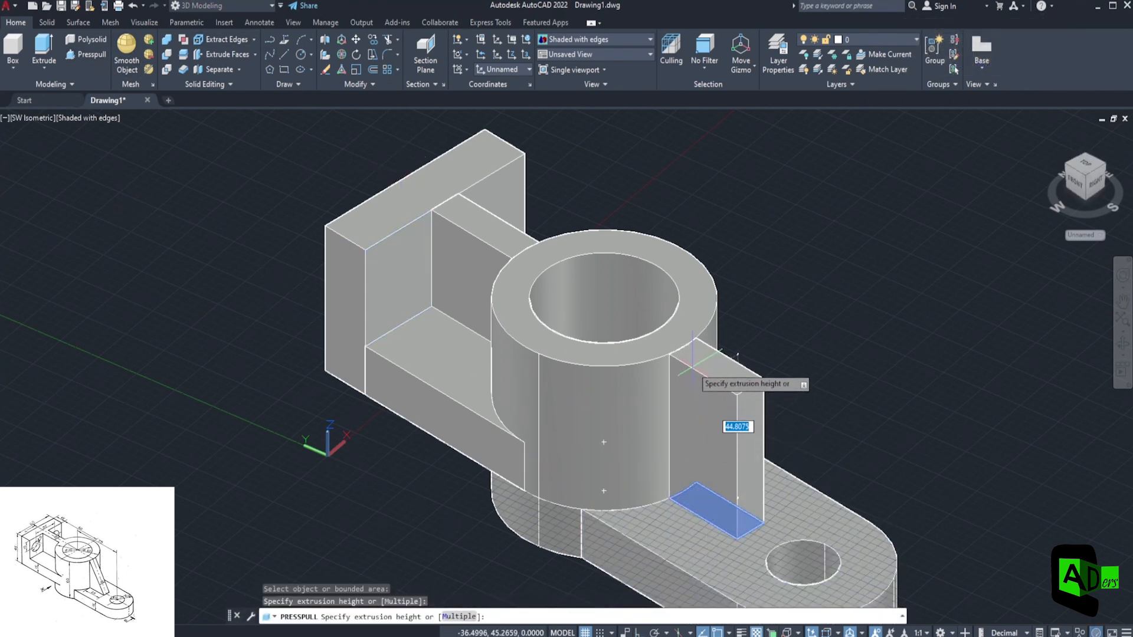
pyautogui.press('Return')
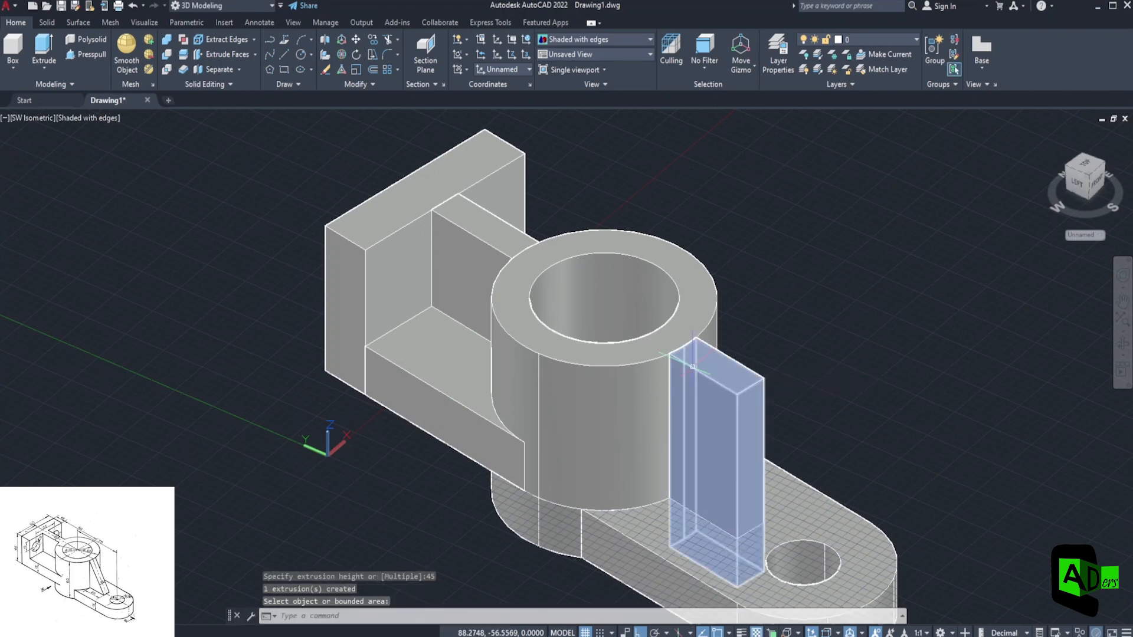
# Step: Draw a diagonal line across the arm block's side from the top at the hub to the bottom outer corner, and Presspull away the outer half
pyautogui.click(284, 55)
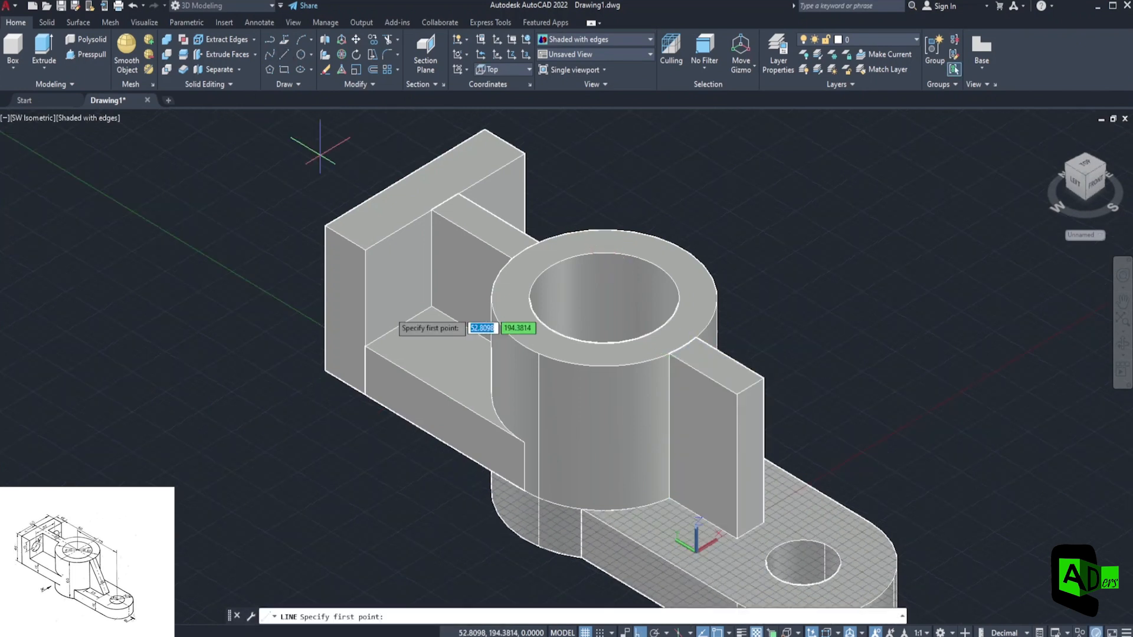
pyautogui.click(669, 354)
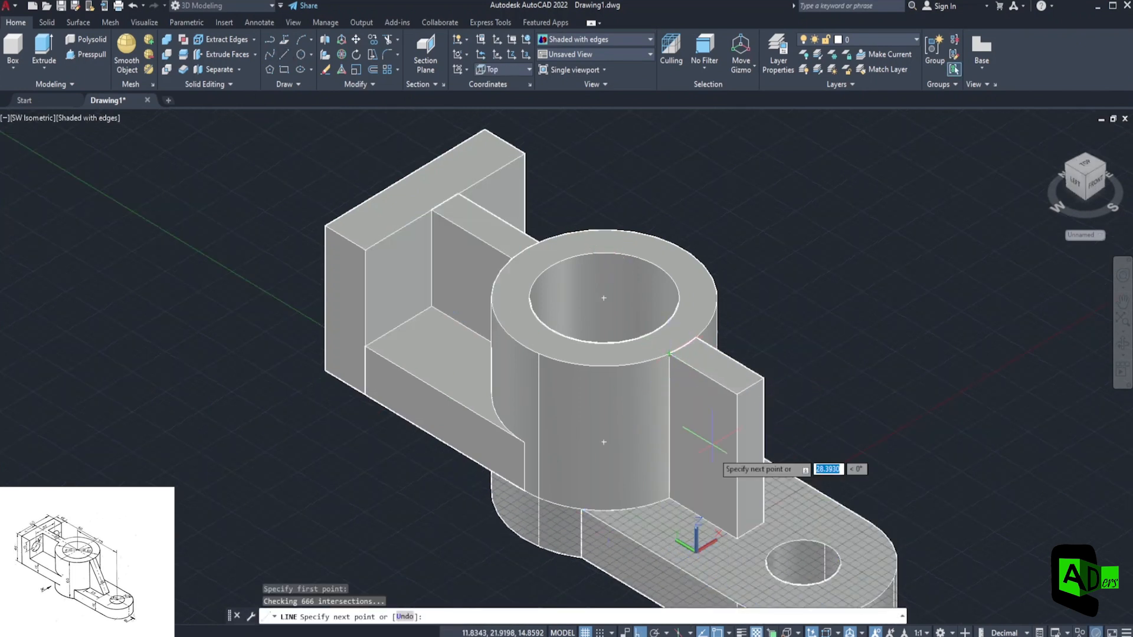
pyautogui.click(736, 537)
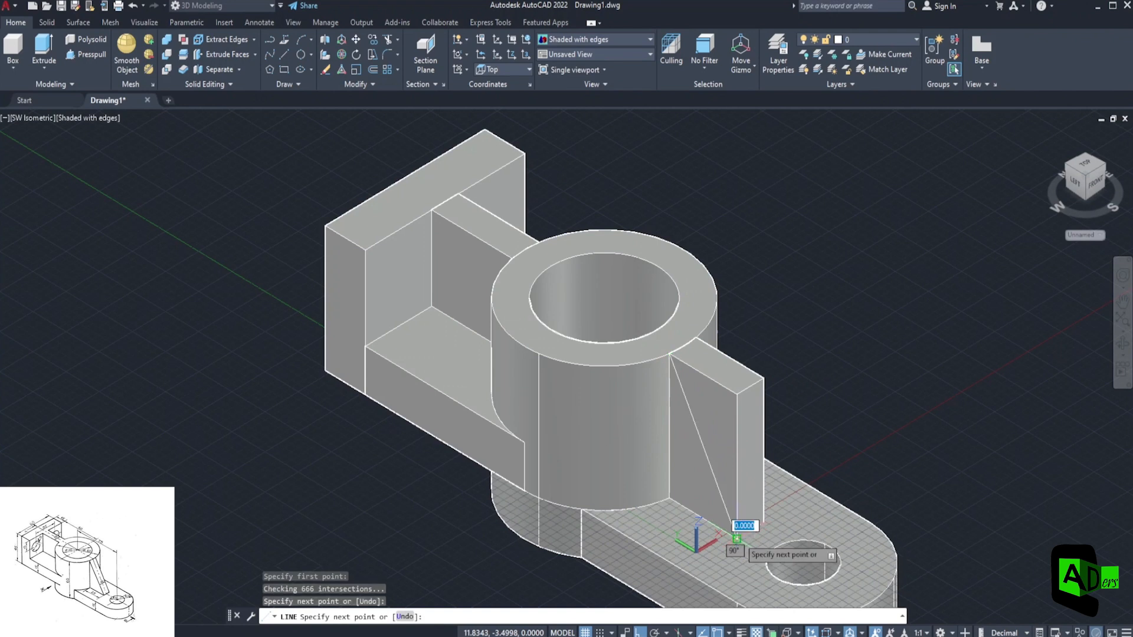
pyautogui.click(86, 54)
pyautogui.scroll(-2, 575, 291)
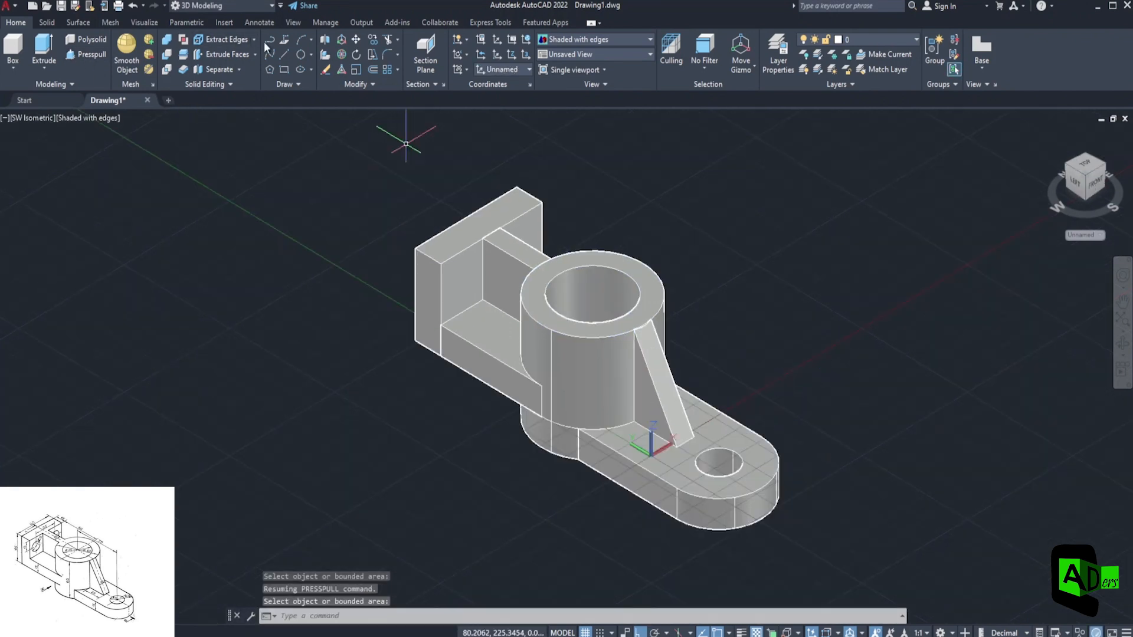
# Step: Draw guide lines on the end plate's hub-side face, 15 units down from the upper outer corner and 12.5 units inward
pyautogui.click(285, 51)
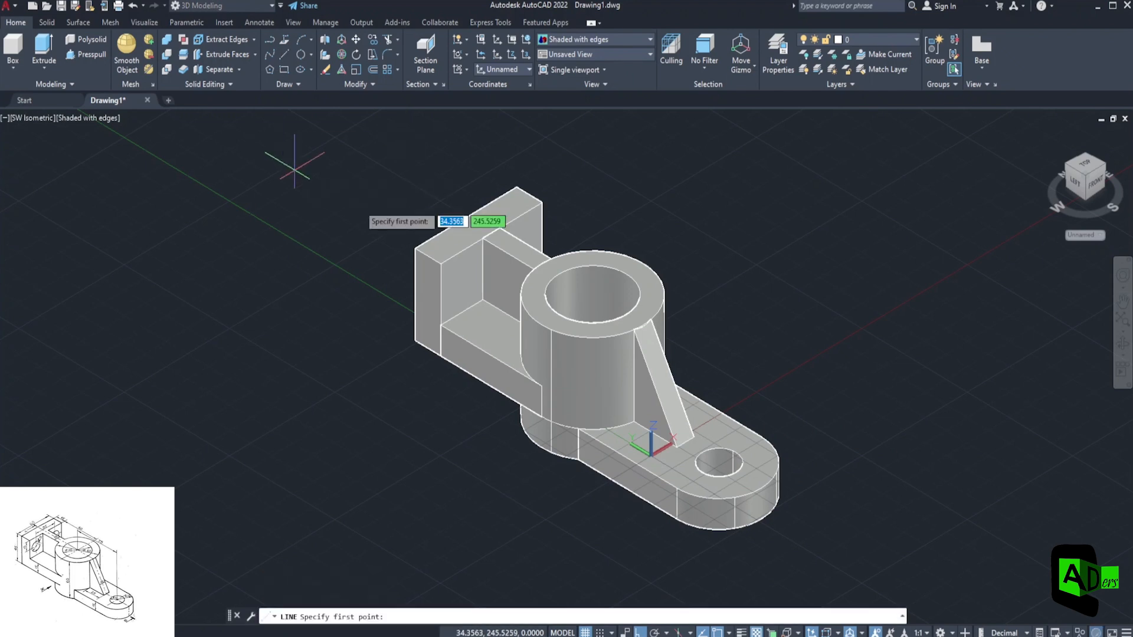
pyautogui.click(419, 307)
pyautogui.write('15')
pyautogui.press('Return')
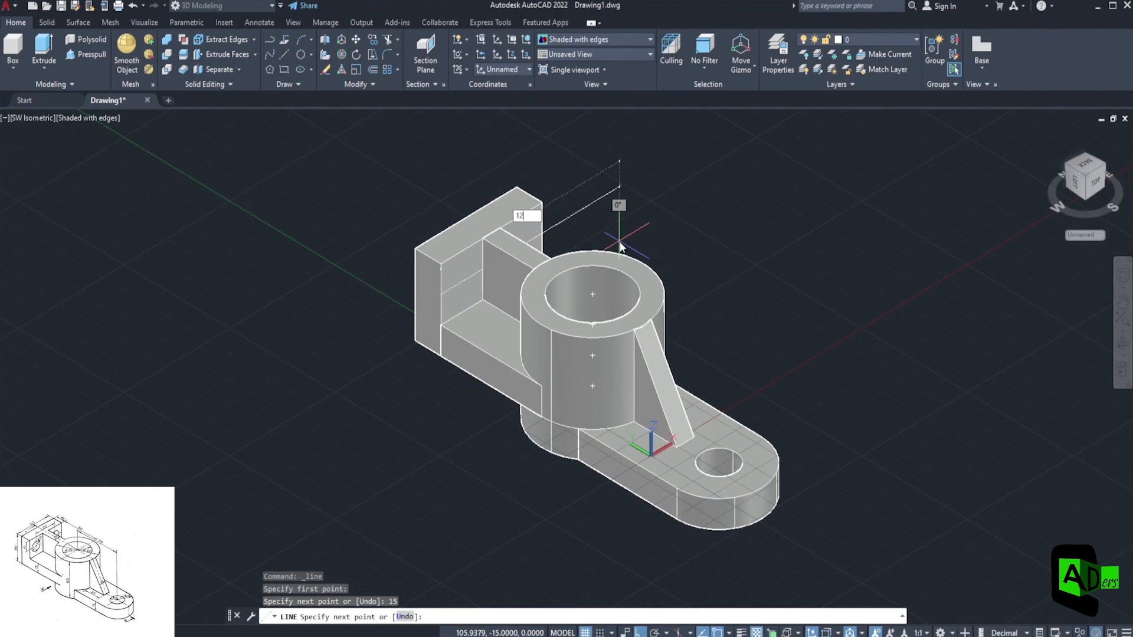
pyautogui.press('Return')
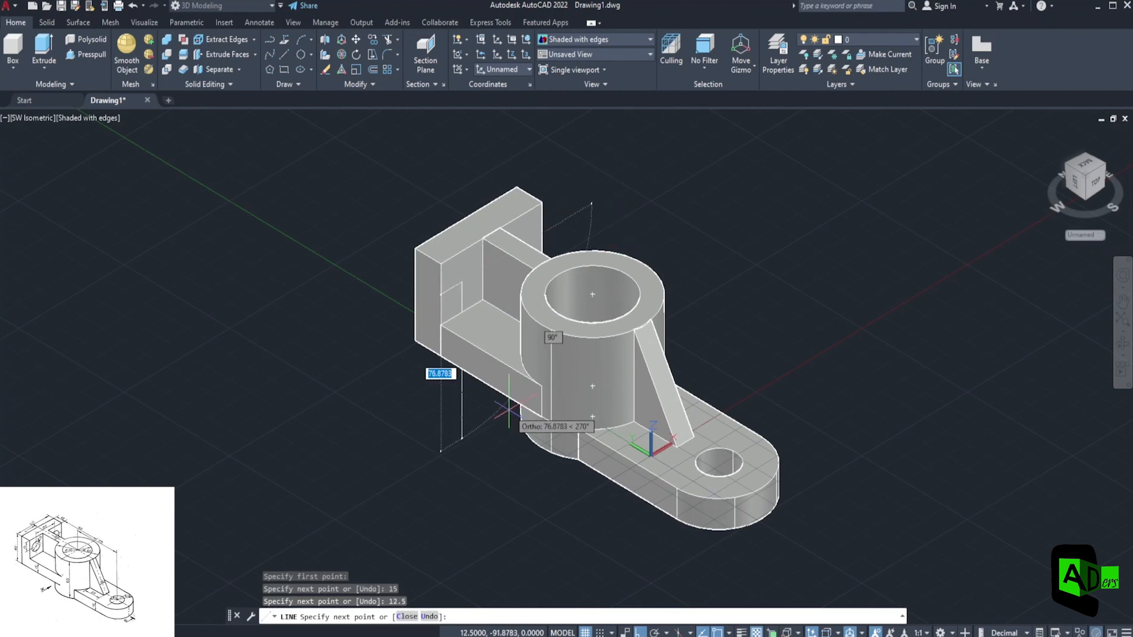
pyautogui.press('Escape')
# Step: Draw a circle of radius 8 on the end plate's face, centred on the inner end of the guide lines
pyautogui.click(311, 55)
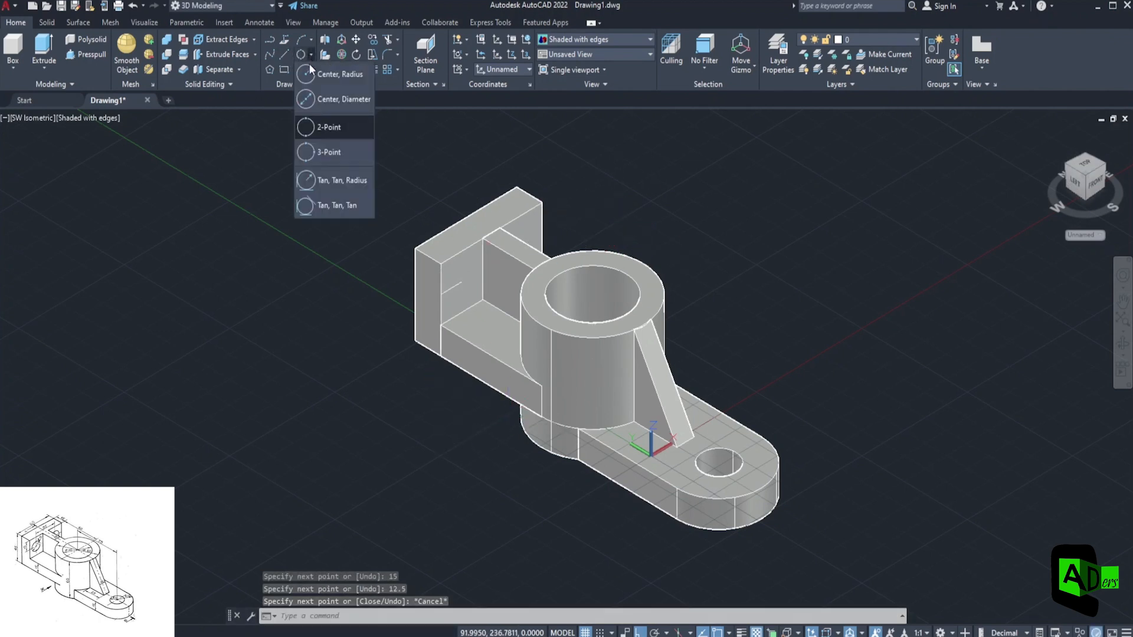
pyautogui.click(330, 76)
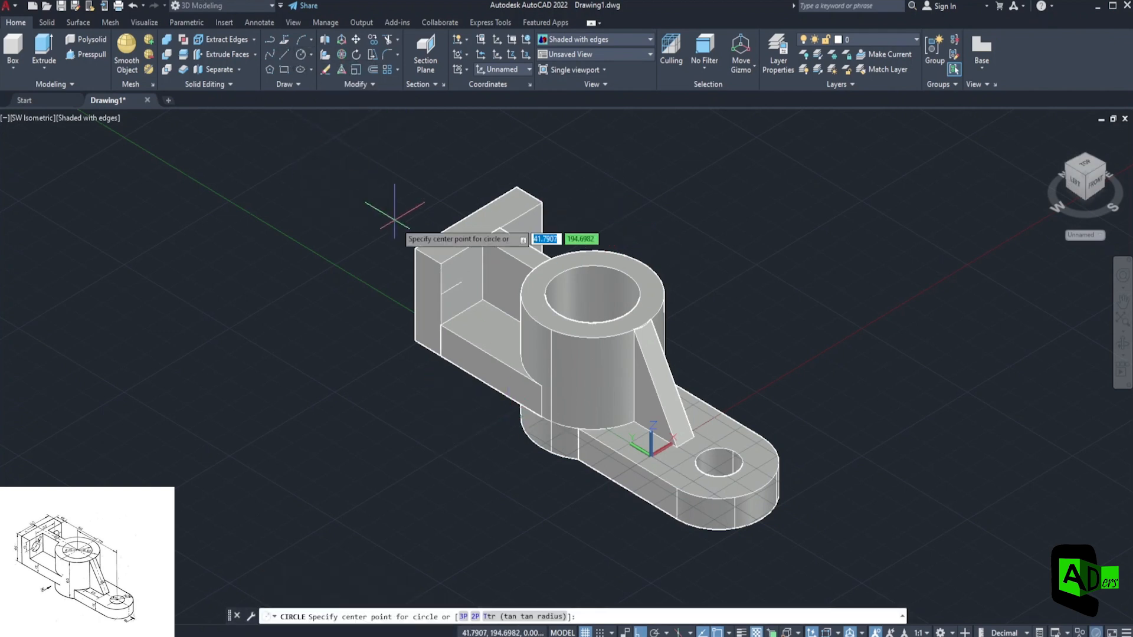
pyautogui.click(462, 282)
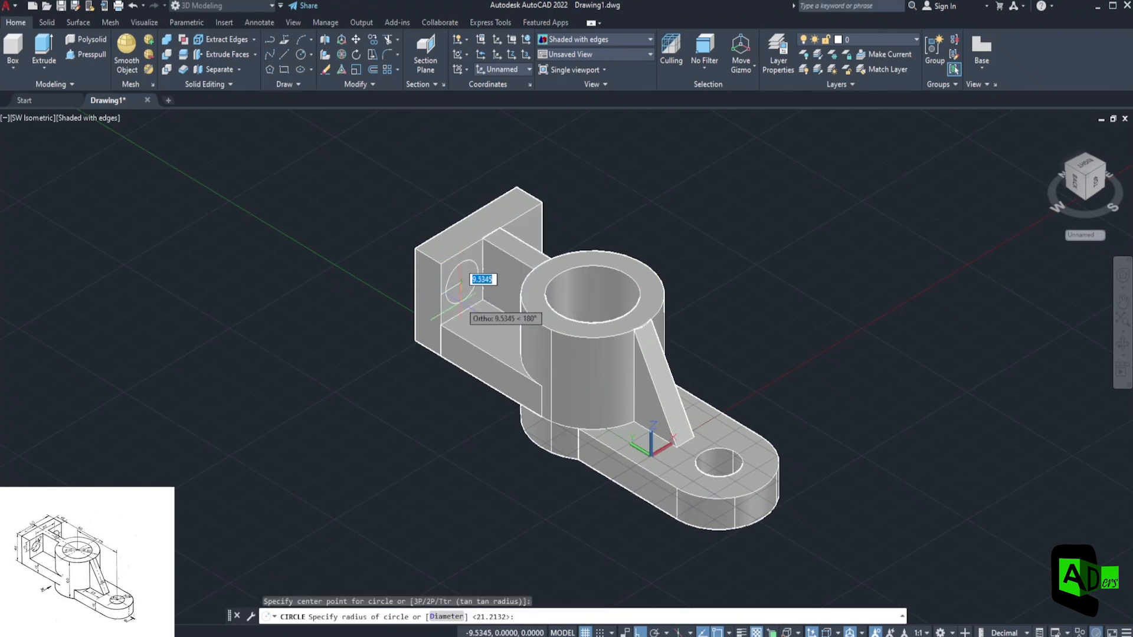
pyautogui.write('8')
pyautogui.press('Return')
pyautogui.press('Escape')
# Step: Erase the two guide lines beside the circle on the end plate
pyautogui.click(451, 276)
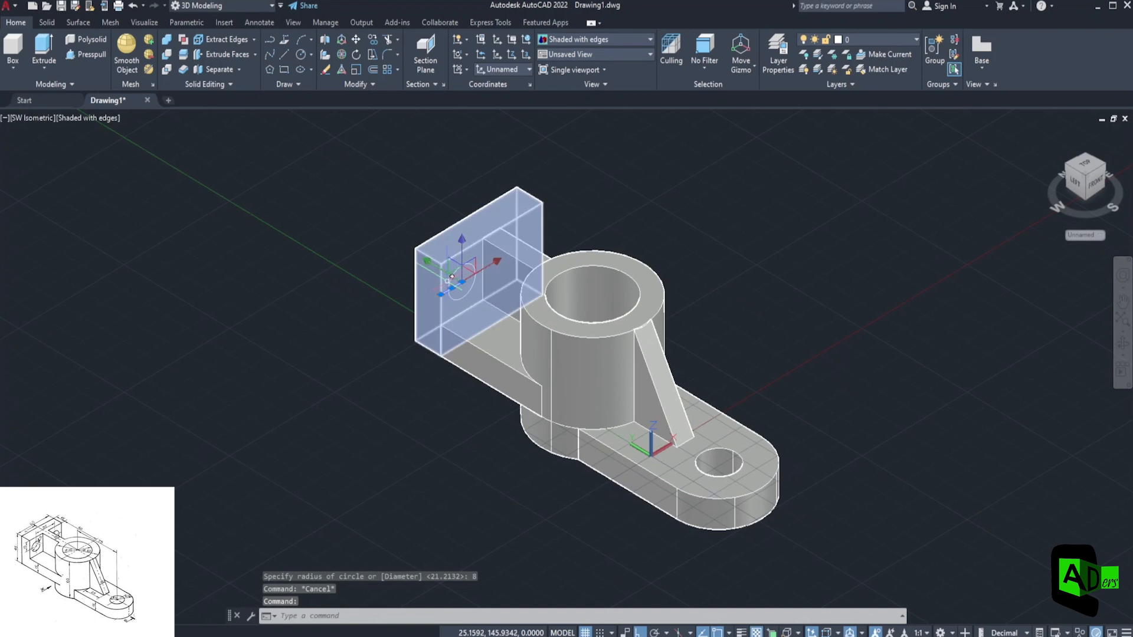
pyautogui.scroll(4, 445, 269)
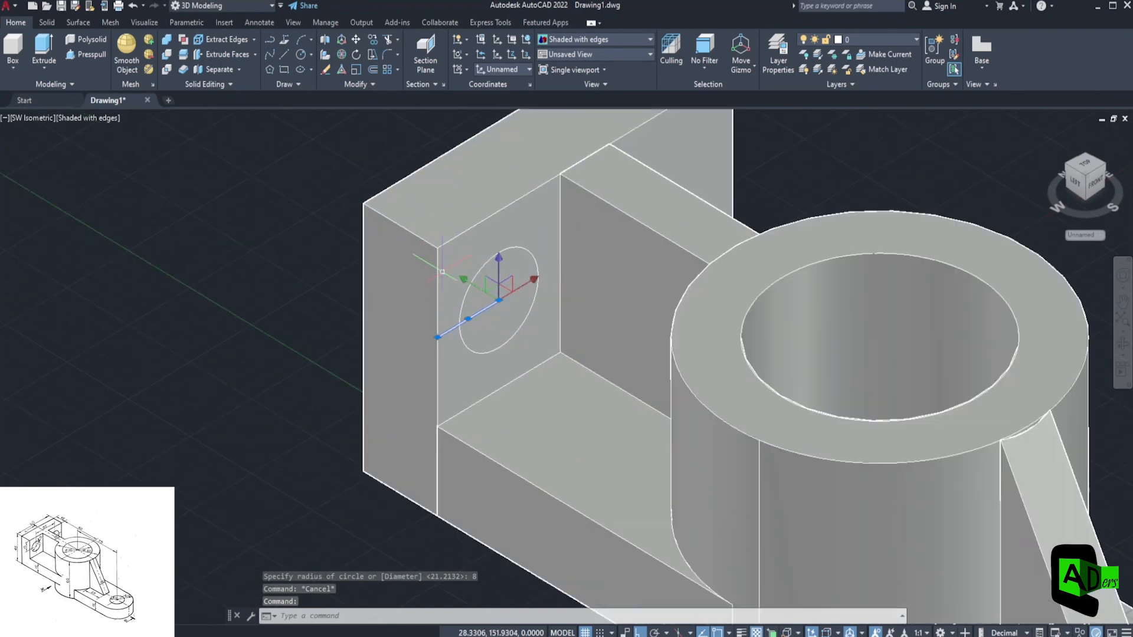
pyautogui.click(437, 285)
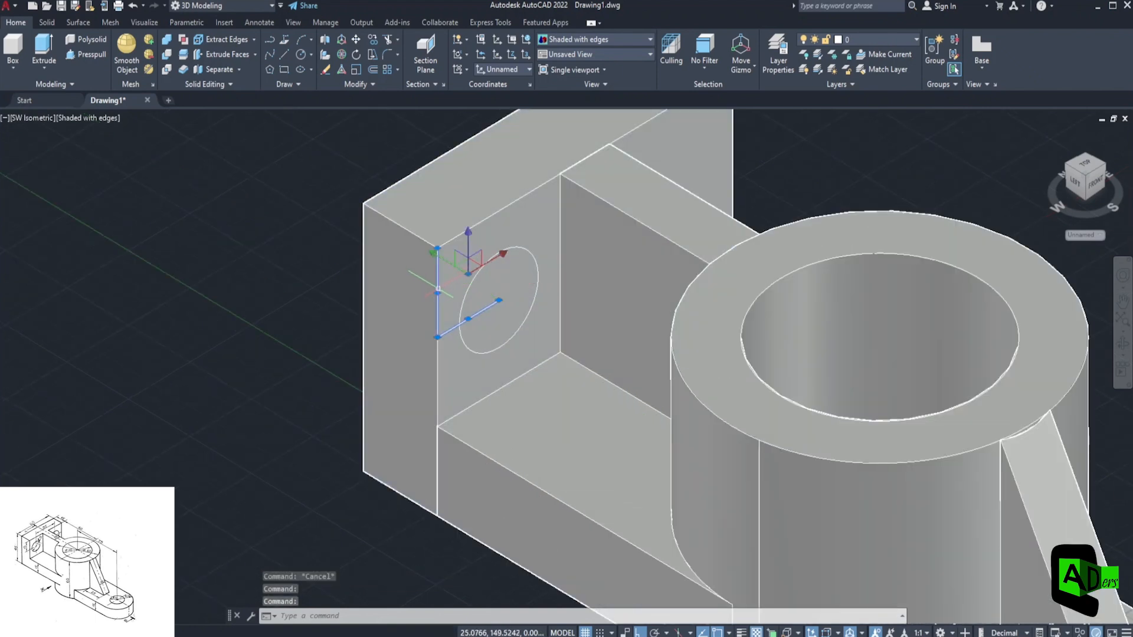
pyautogui.press('Delete')
pyautogui.press('Escape')
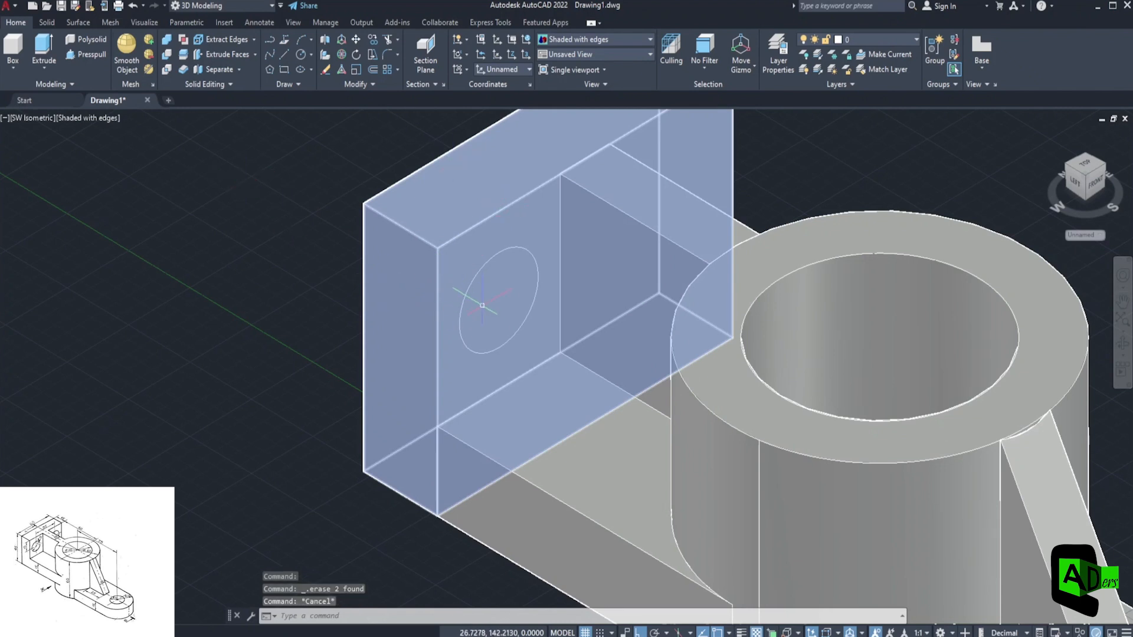
# Step: Mirror the circle to the other side of the end plate about a vertical line through the rib's top edge midpoint, keeping the source circle
pyautogui.click(534, 270)
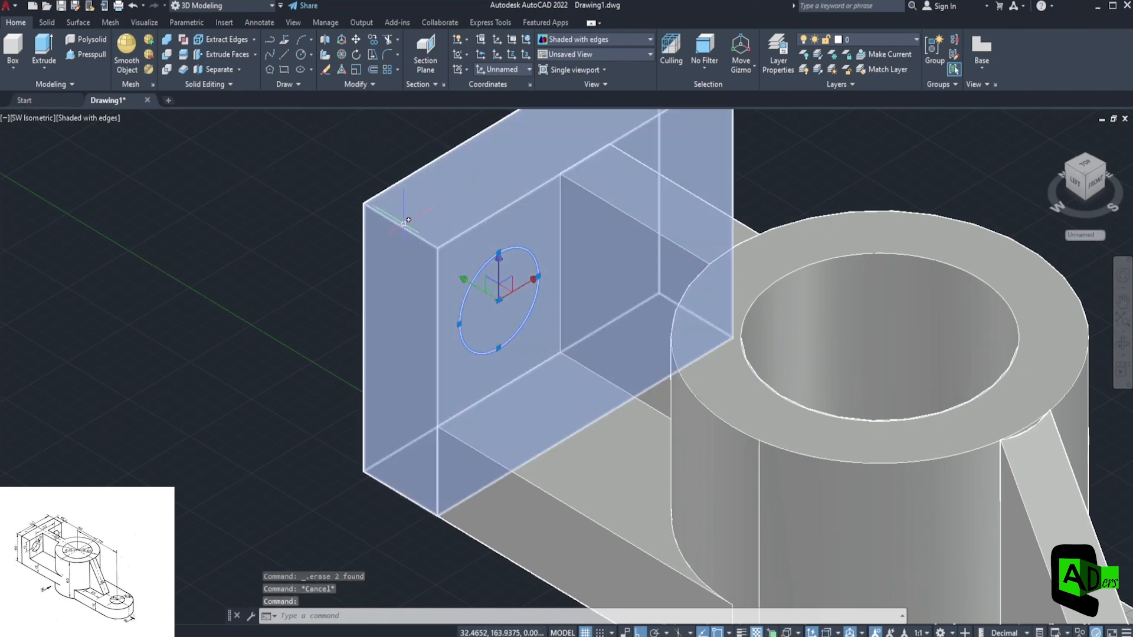
pyautogui.write('MIRROR')
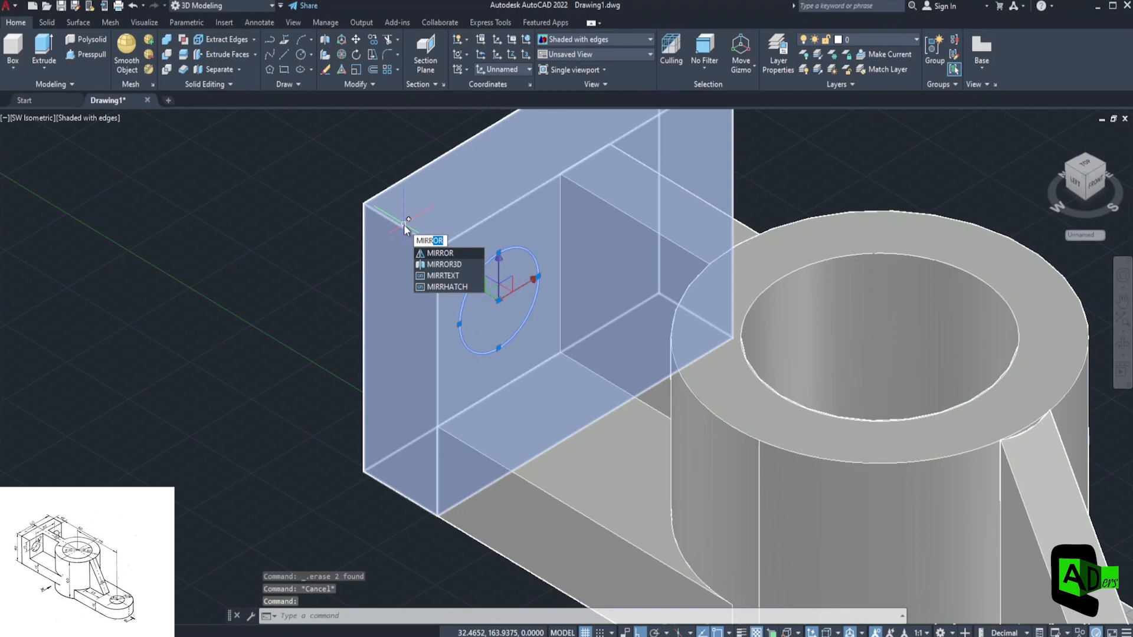
pyautogui.press('Return')
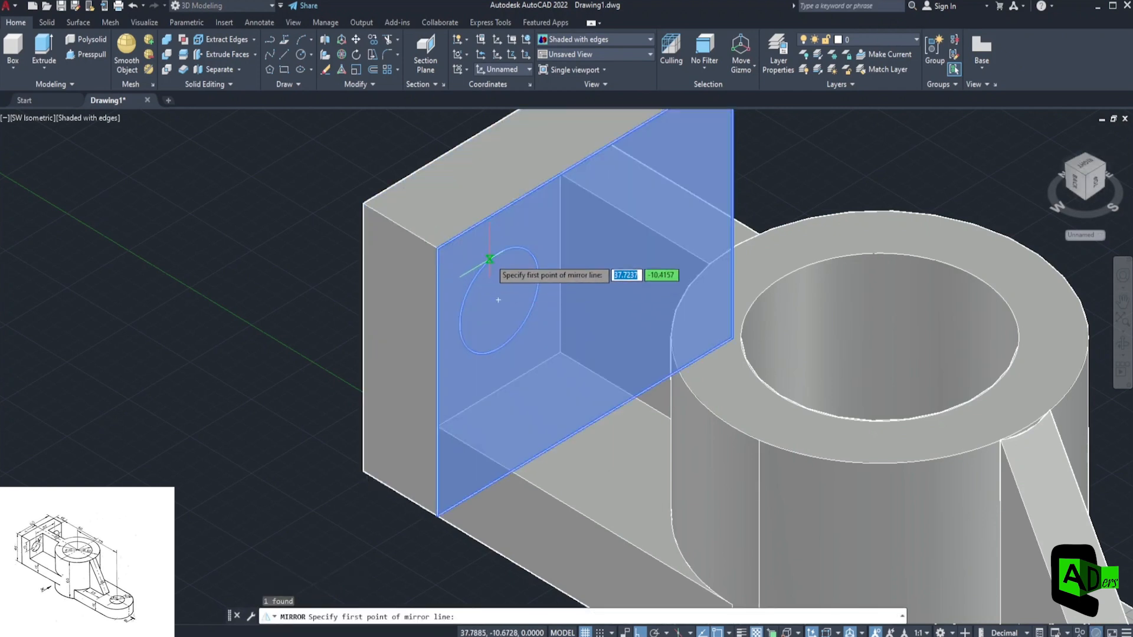
pyautogui.scroll(1, 578, 162)
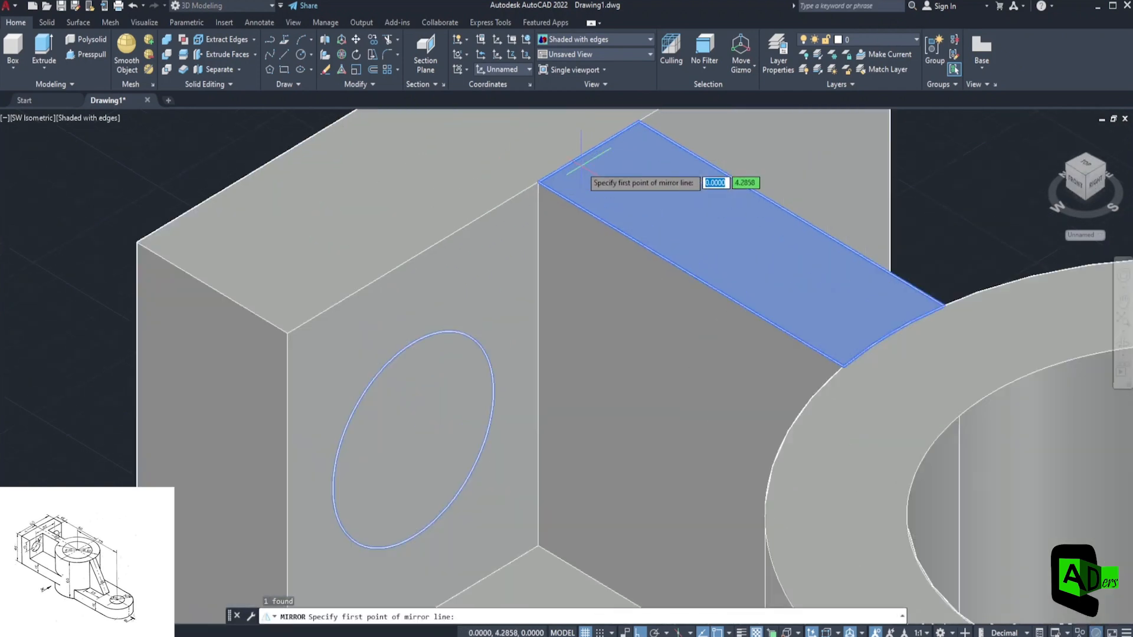
pyautogui.scroll(-4, 582, 159)
pyautogui.click(583, 160)
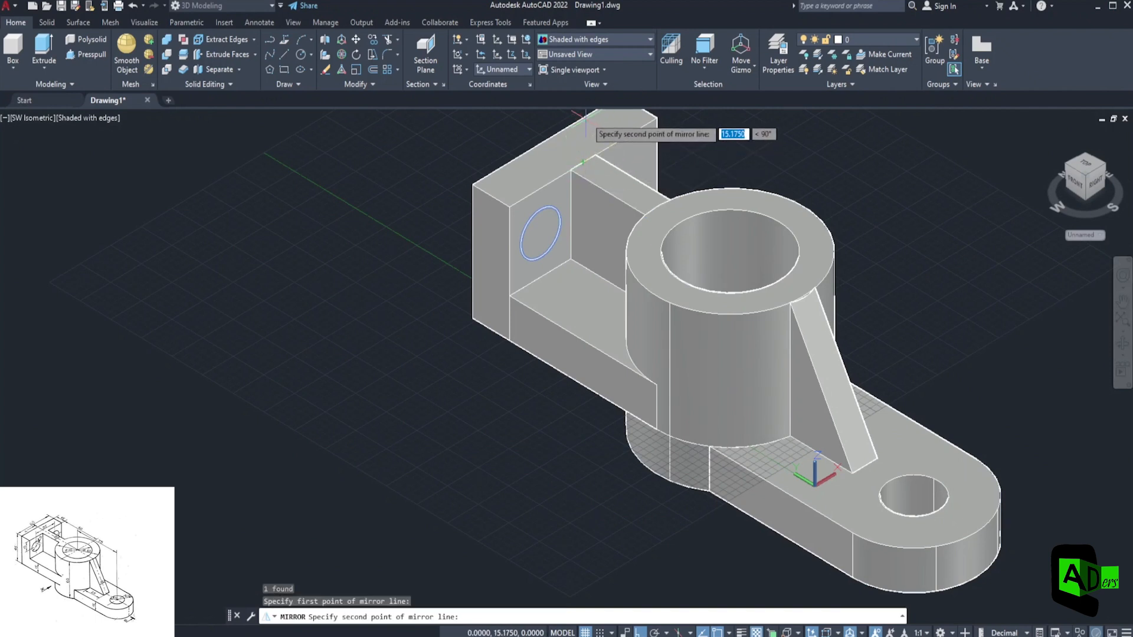
pyautogui.click(568, 140)
pyautogui.write('N')
pyautogui.press('Return')
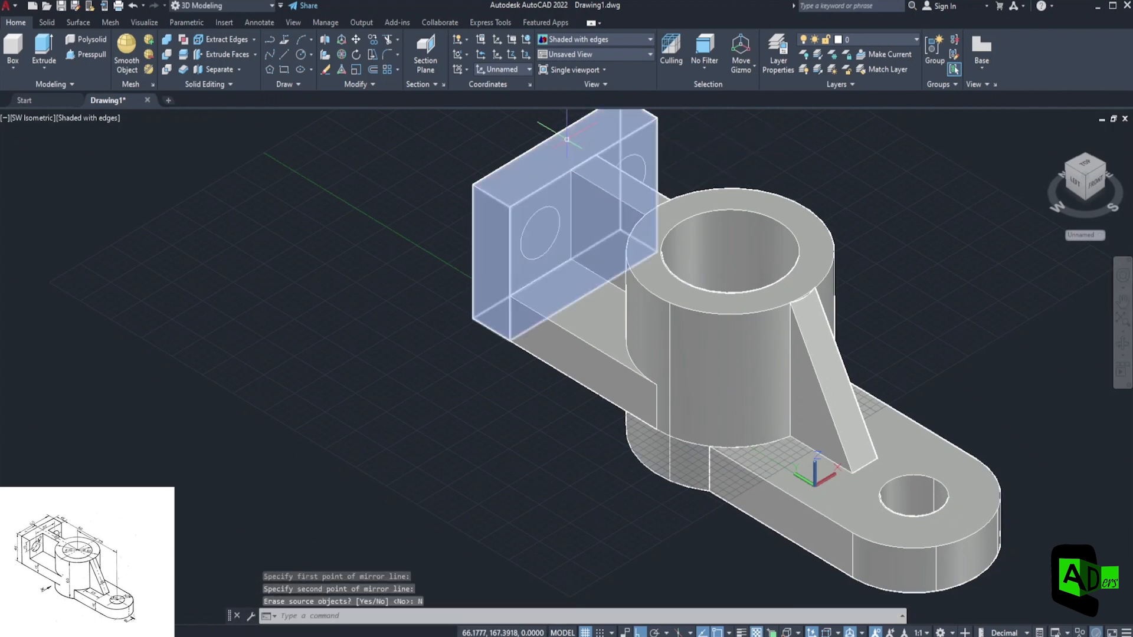
# Step: Presspull both circles back through the end plate to cut two through holes
pyautogui.click(92, 53)
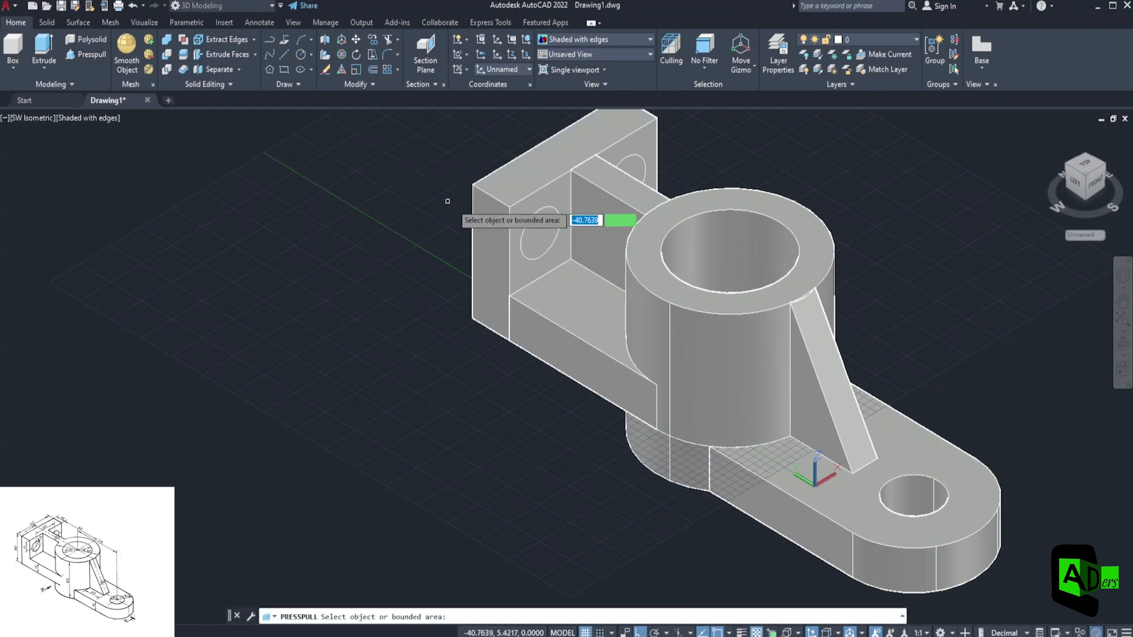
pyautogui.click(538, 233)
pyautogui.click(390, 135)
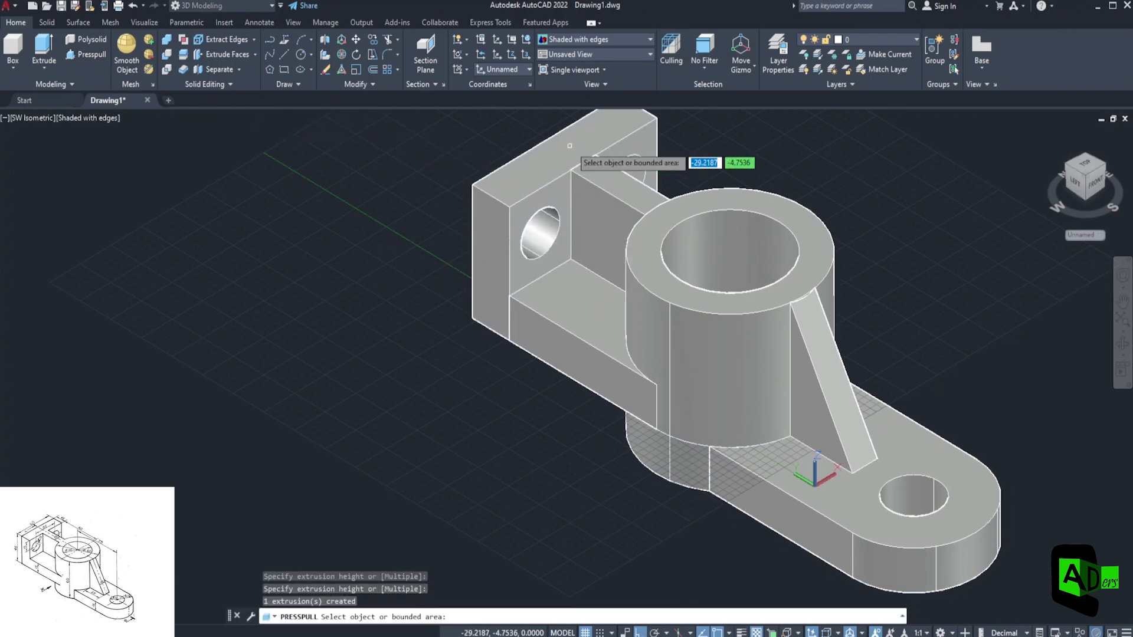
pyautogui.click(632, 169)
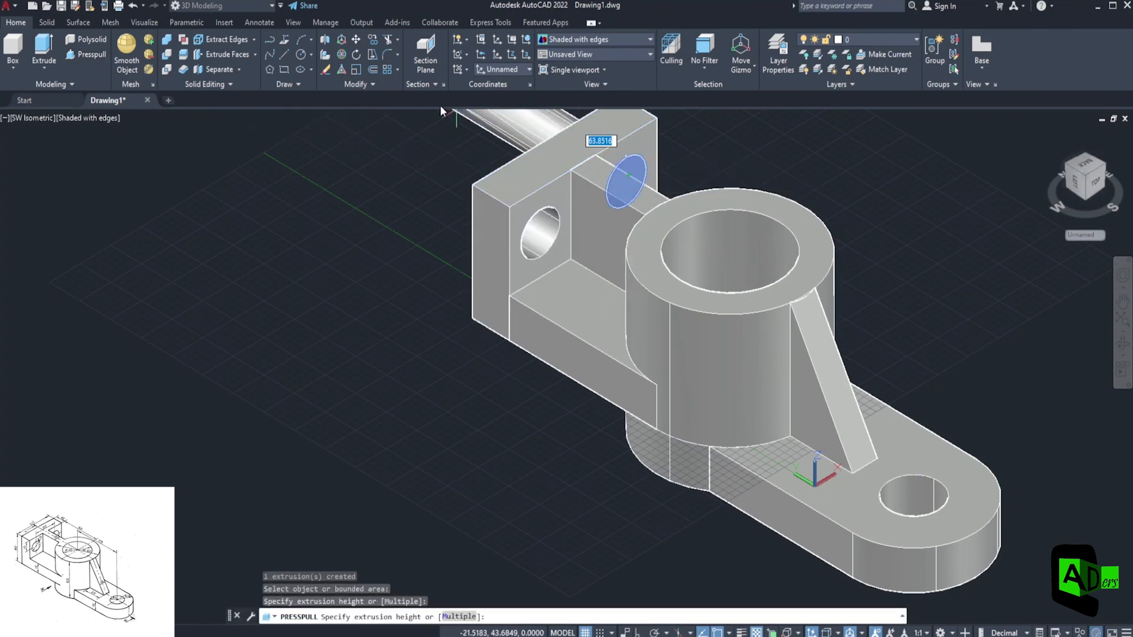
pyautogui.click(437, 123)
pyautogui.press('Return')
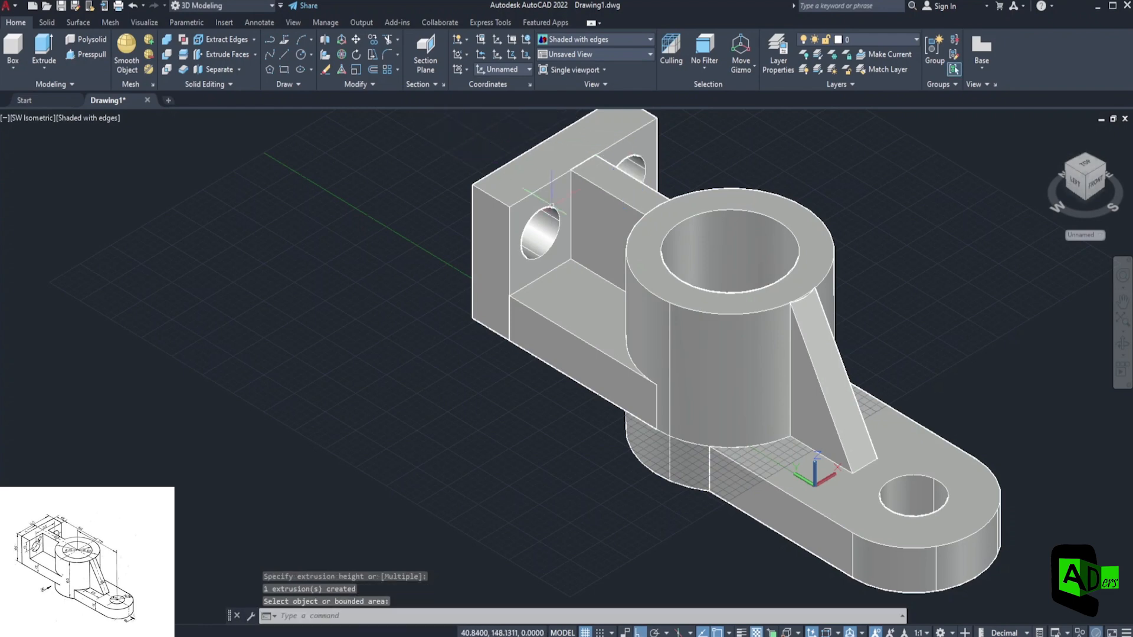